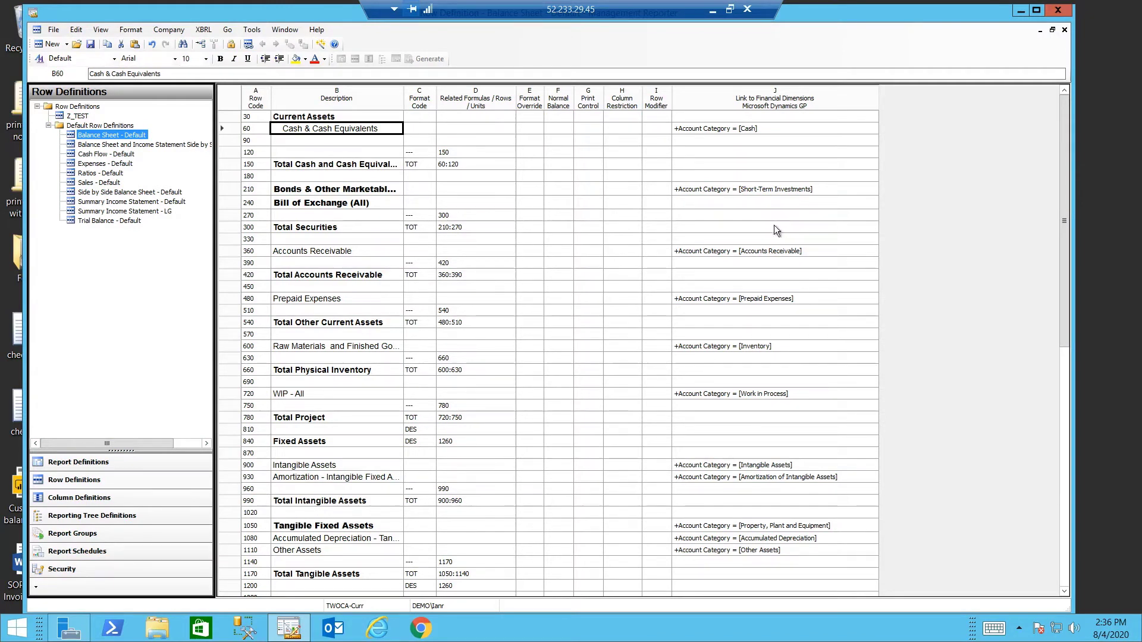
double_click(775, 126)
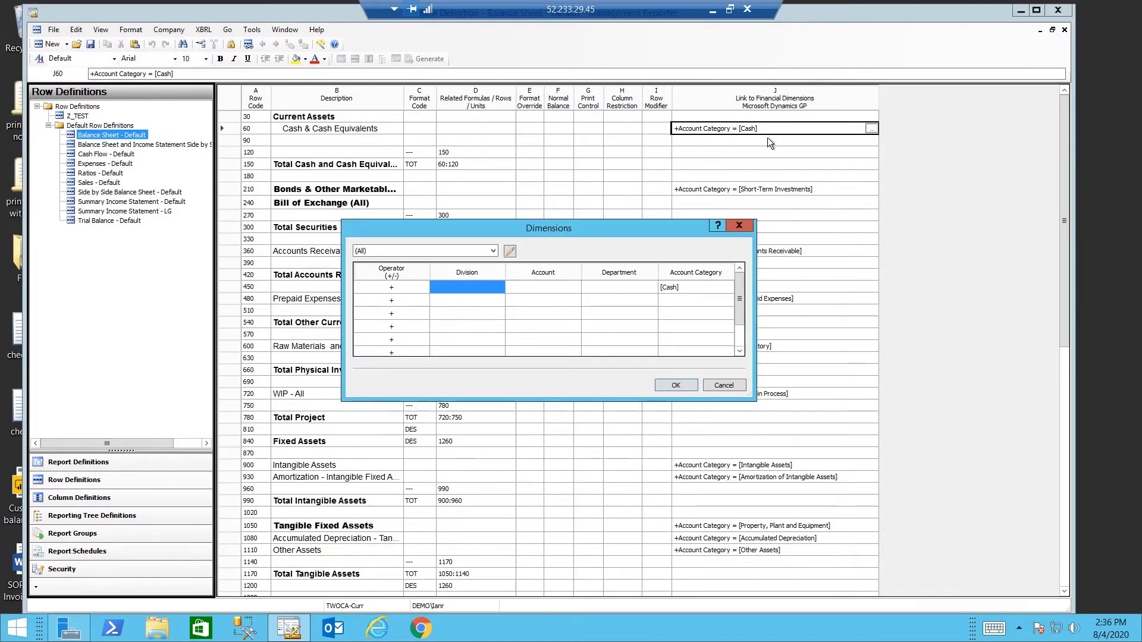
click(533, 285)
double_click(533, 287)
click(536, 249)
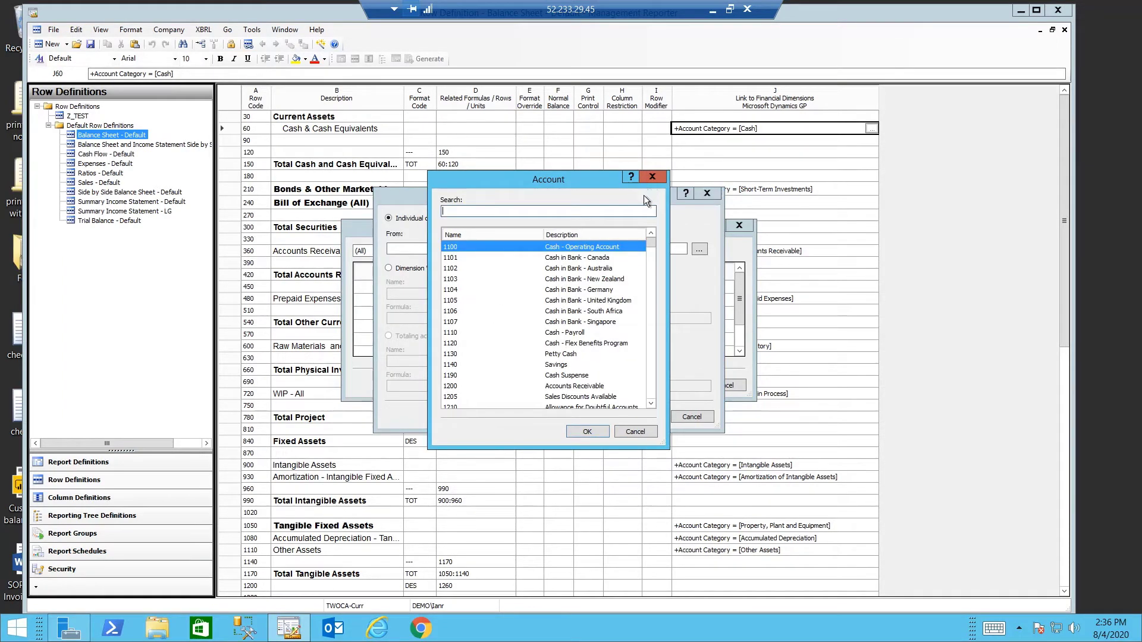
click(651, 175)
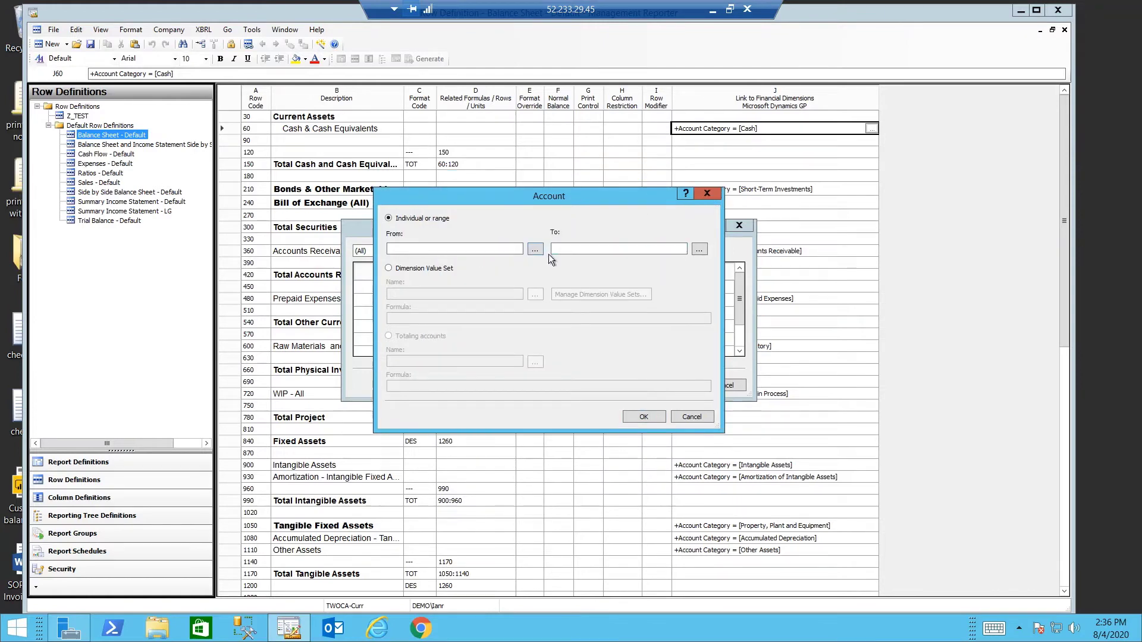
click(703, 194)
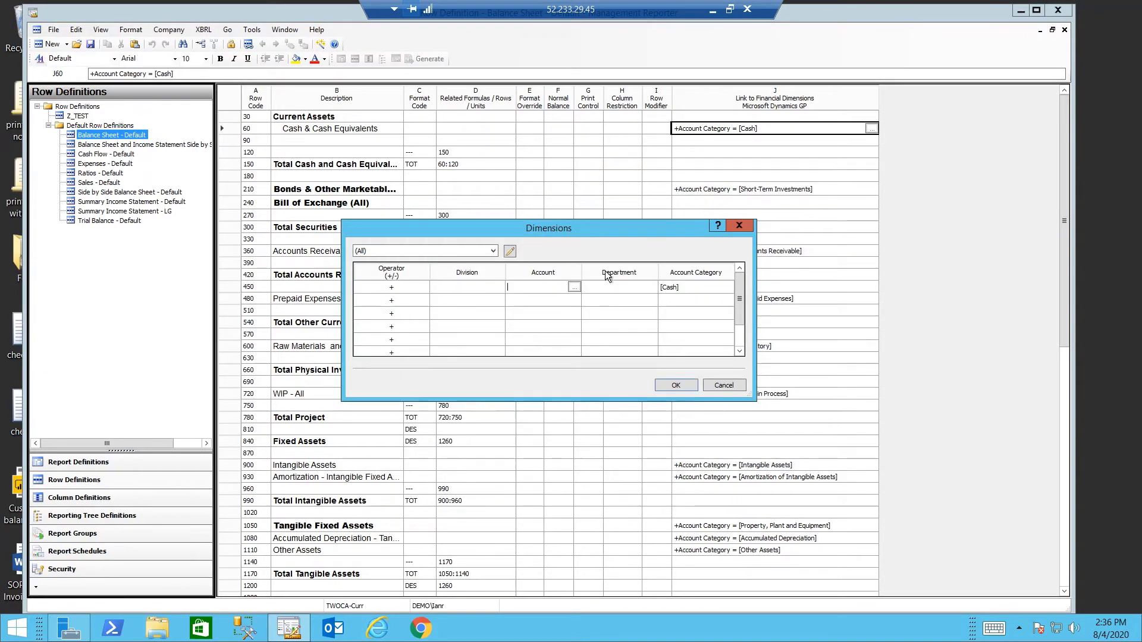
double_click(614, 290)
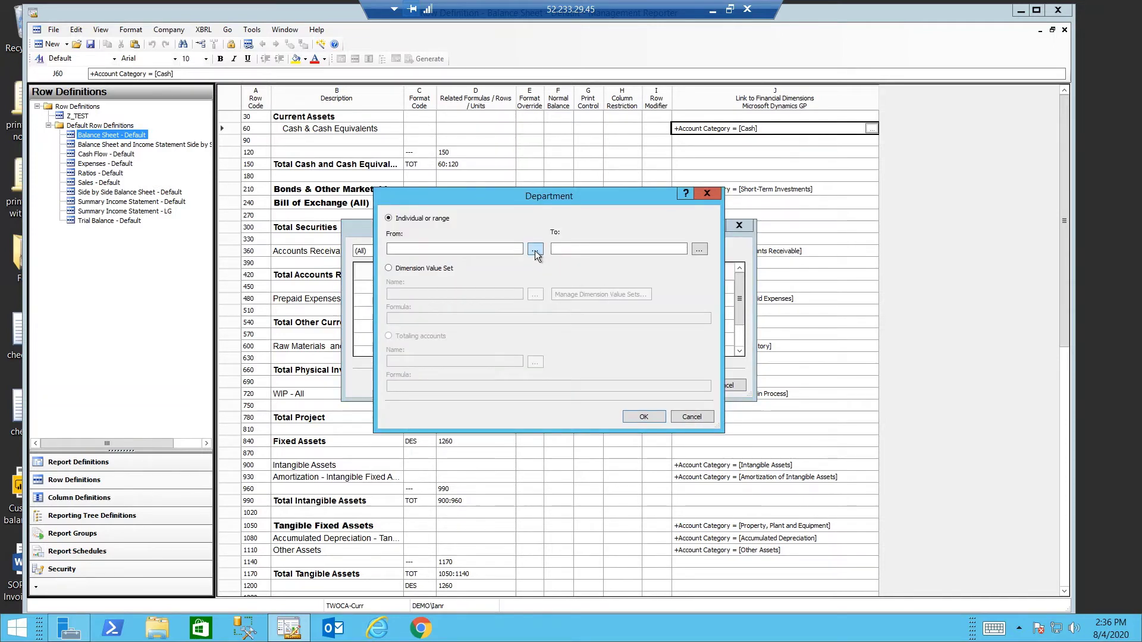
click(534, 249)
click(634, 432)
click(691, 416)
double_click(479, 287)
click(693, 420)
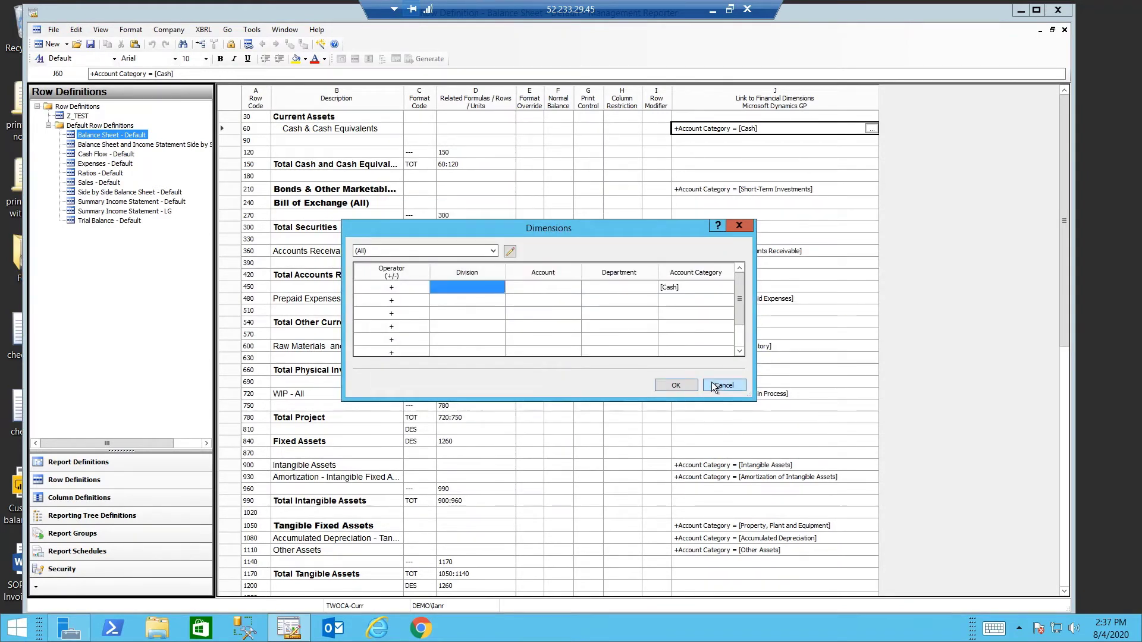
Step: Close the Dimensions dialog unchanged and inspect the 1980+2250 total formula in D2340
click(724, 386)
scroll(690, 297, down, 3)
scroll(689, 296, down, 10)
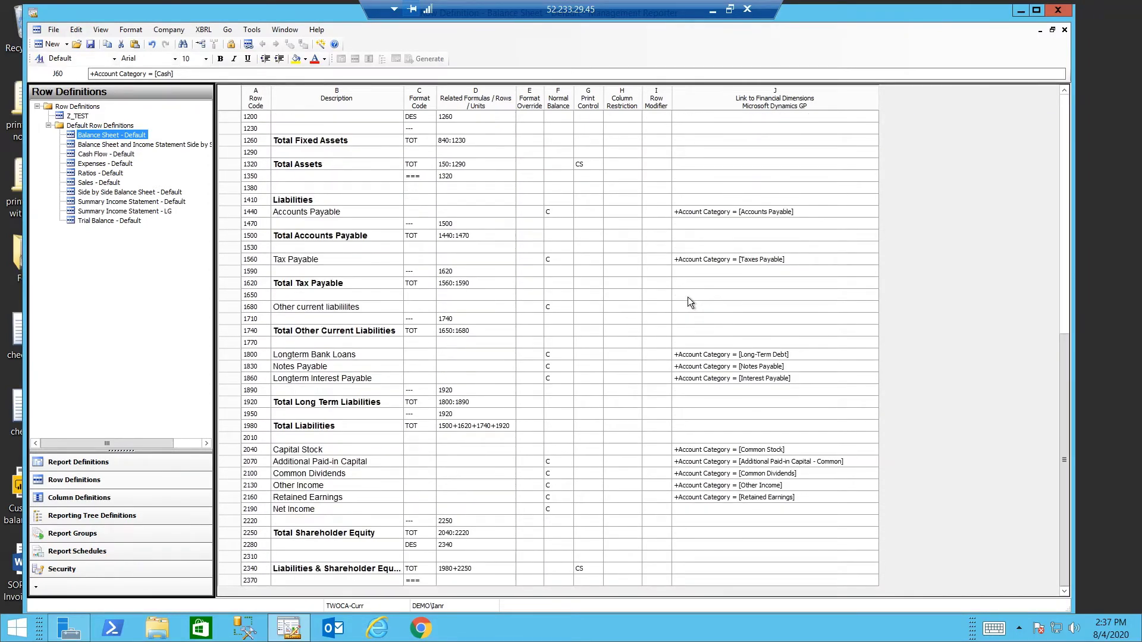
click(467, 569)
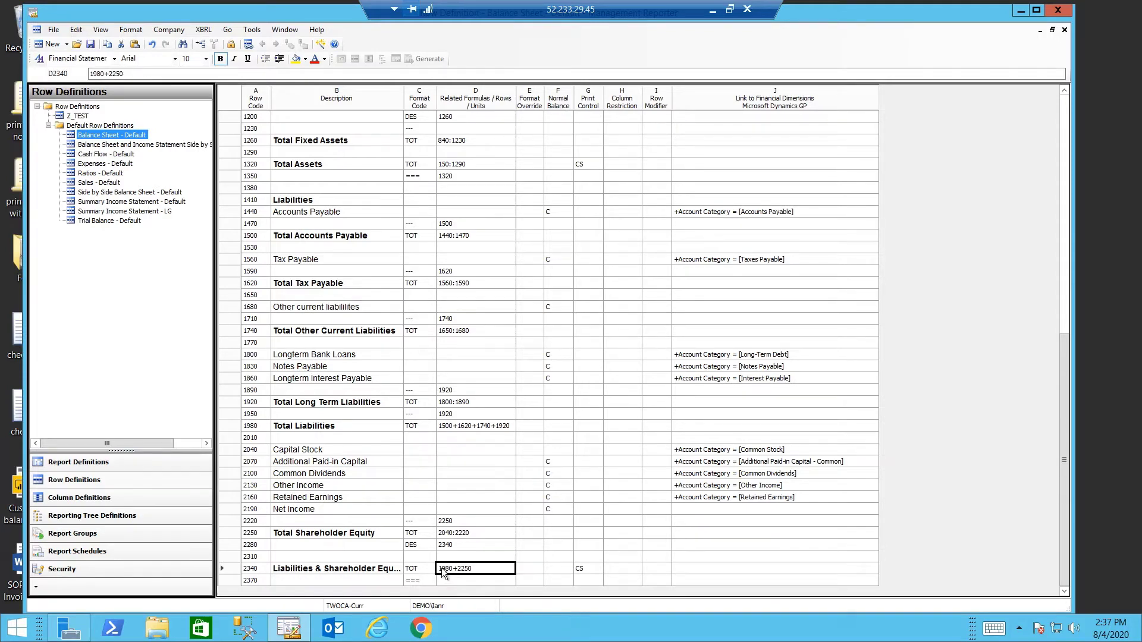
Step: Check row 960's format code, row 1350's double underline, and Accounts Payable's credit normal balance
scroll(416, 446, up, 2)
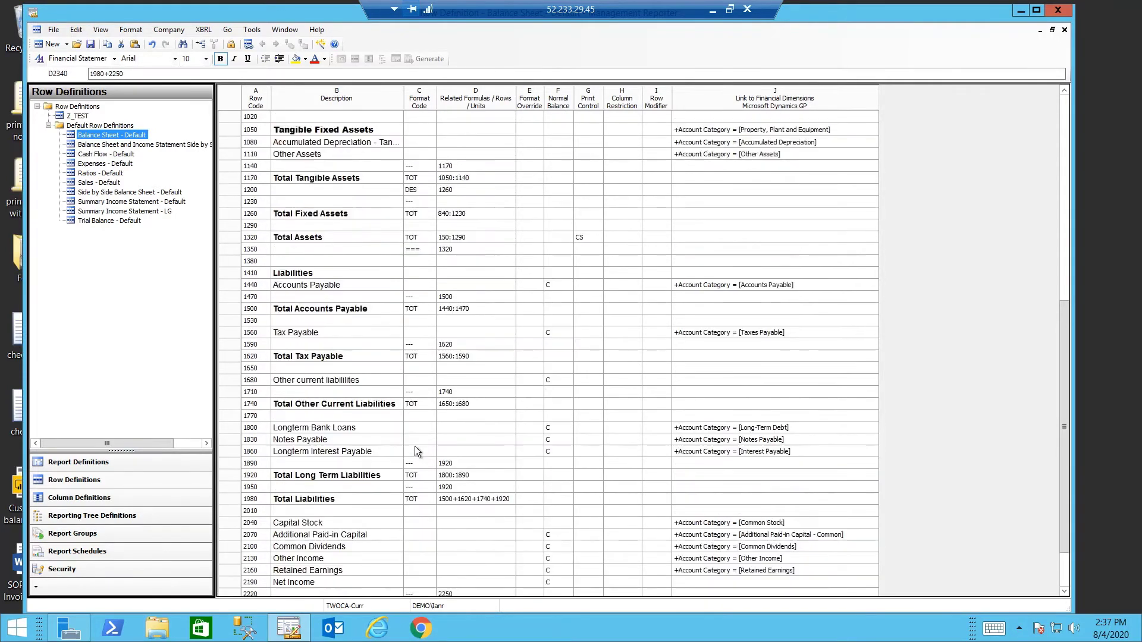
scroll(415, 446, up, 5)
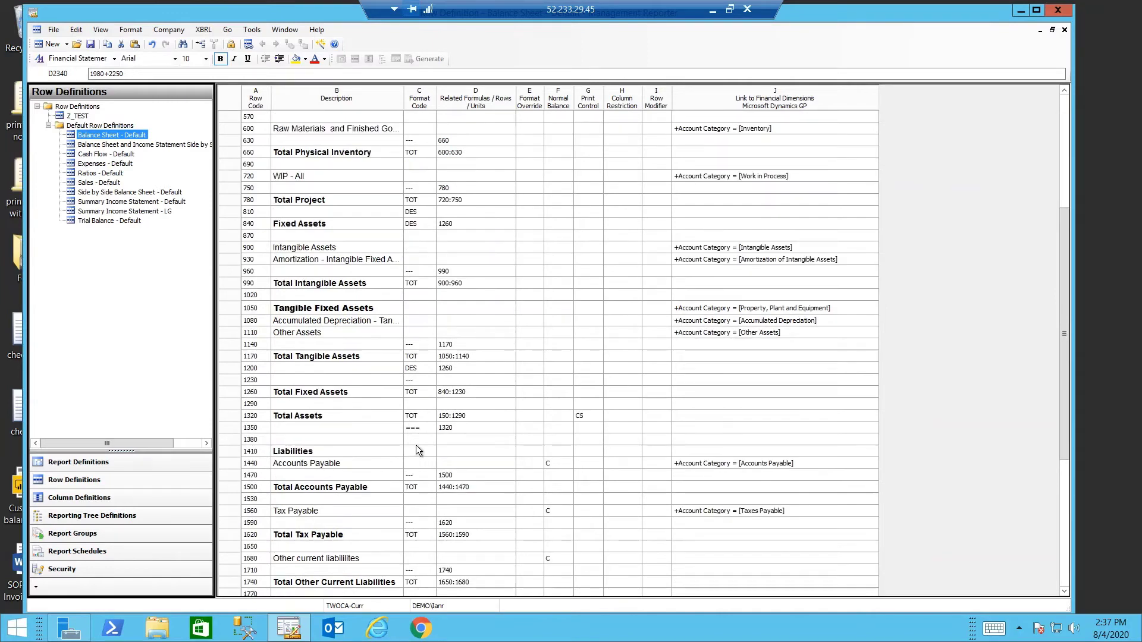
click(410, 269)
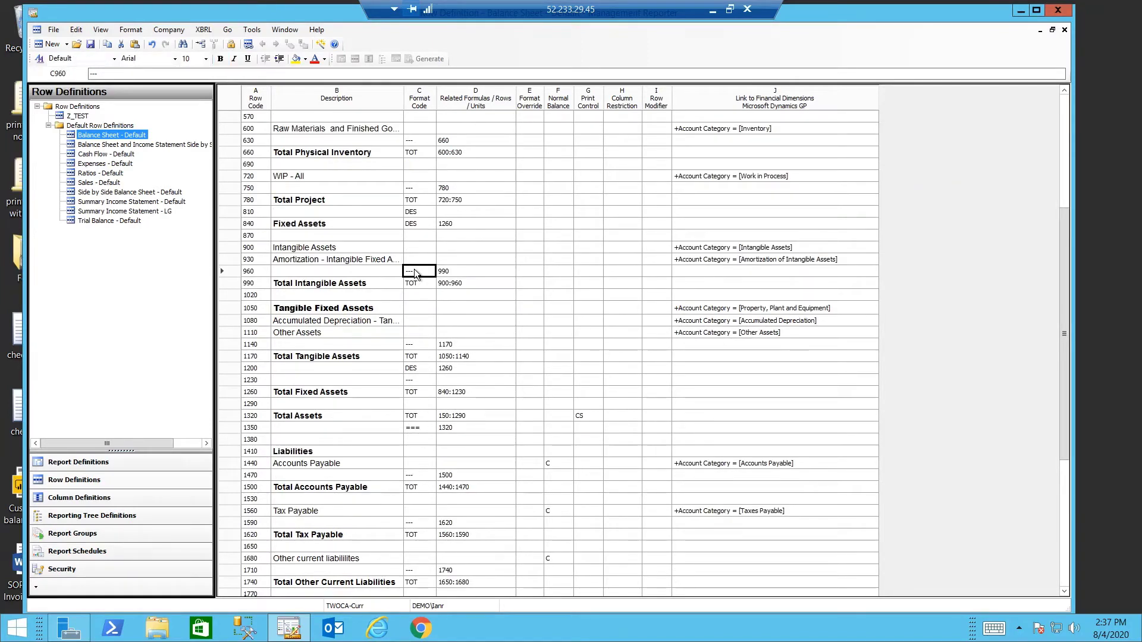
click(428, 426)
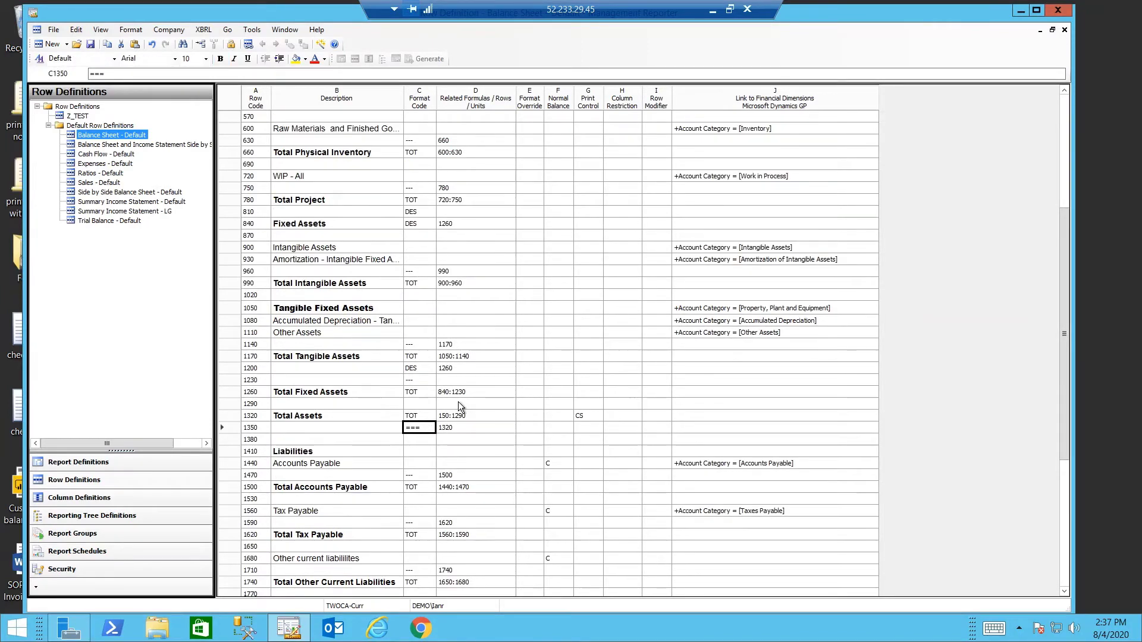
scroll(458, 401, up, 1)
scroll(457, 401, down, 1)
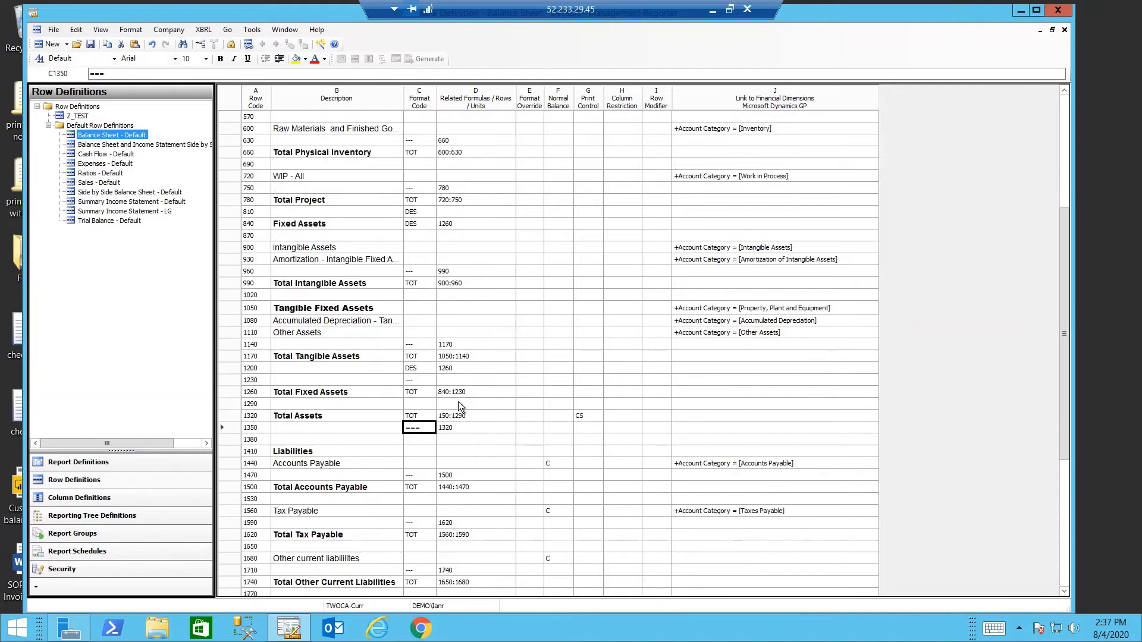
click(556, 465)
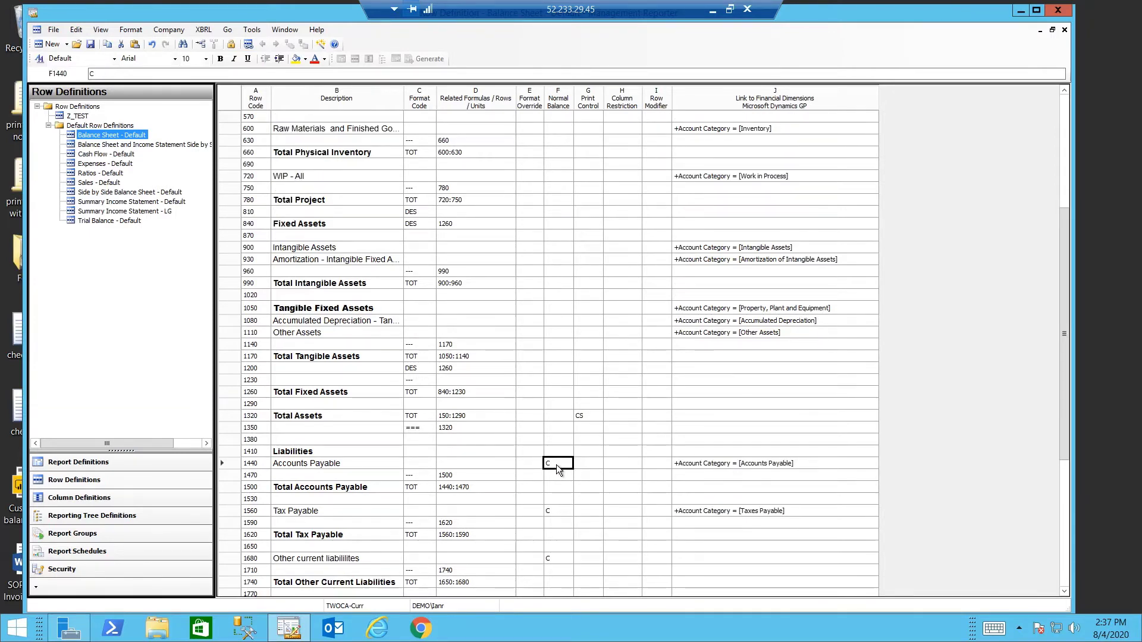
Step: Finish reviewing the rows and switch to the Year to Date Column - Default column definition
scroll(555, 472, down, 4)
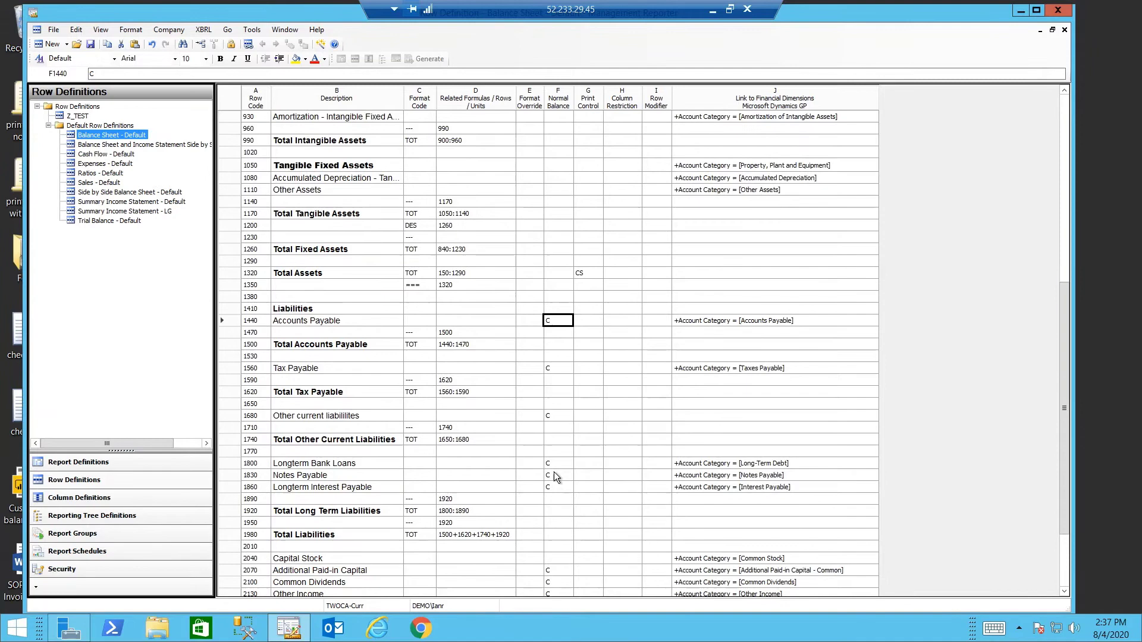
scroll(554, 472, down, 3)
scroll(549, 474, up, 8)
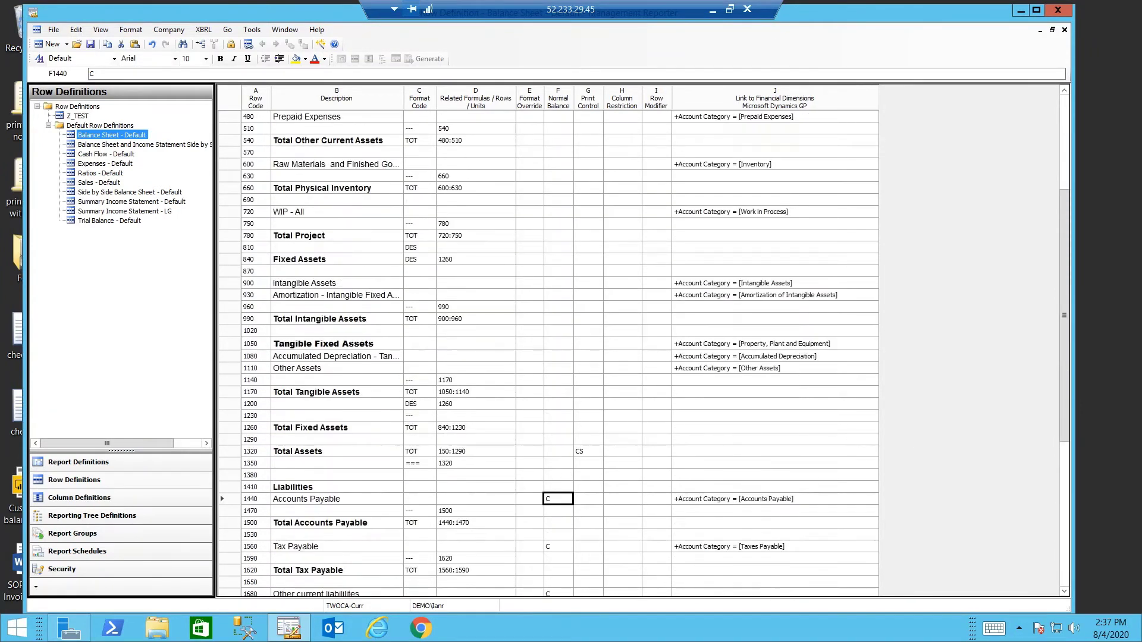
key(ctrl+Tab)
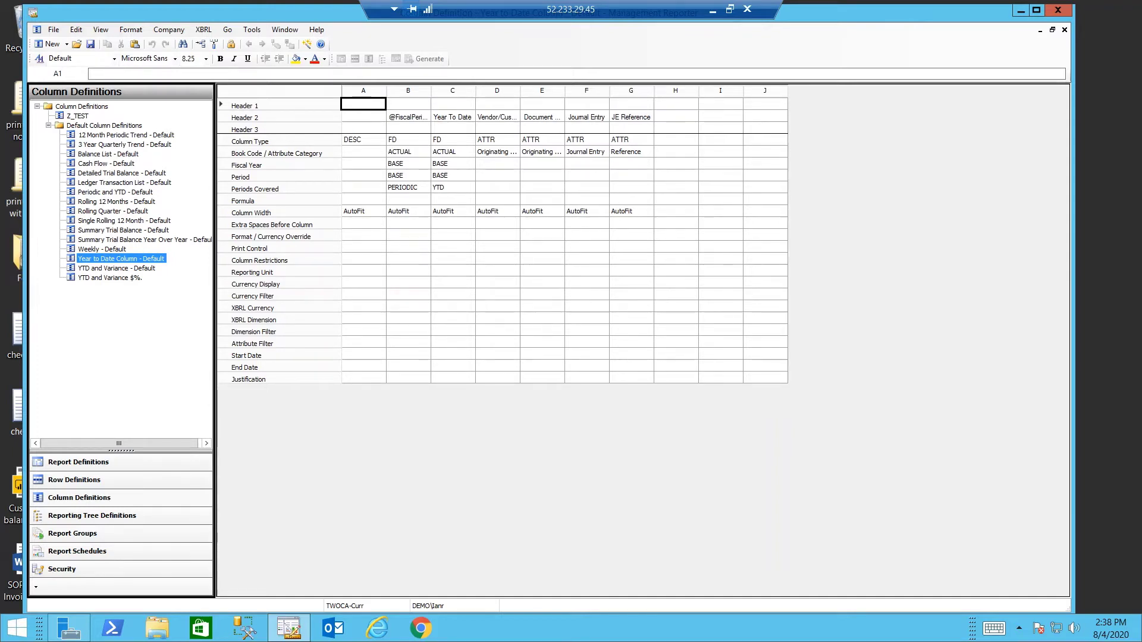
Step: Inspect column B's type and PERIODIC setting, column C's YTD setting, and attribute columns D–G
click(403, 143)
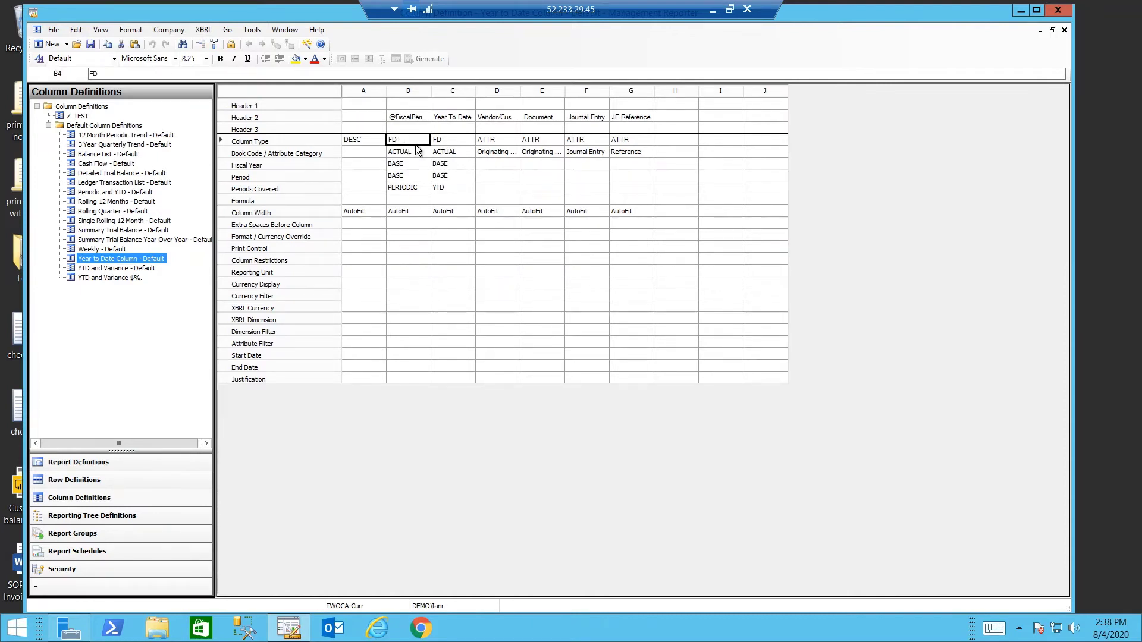
click(408, 189)
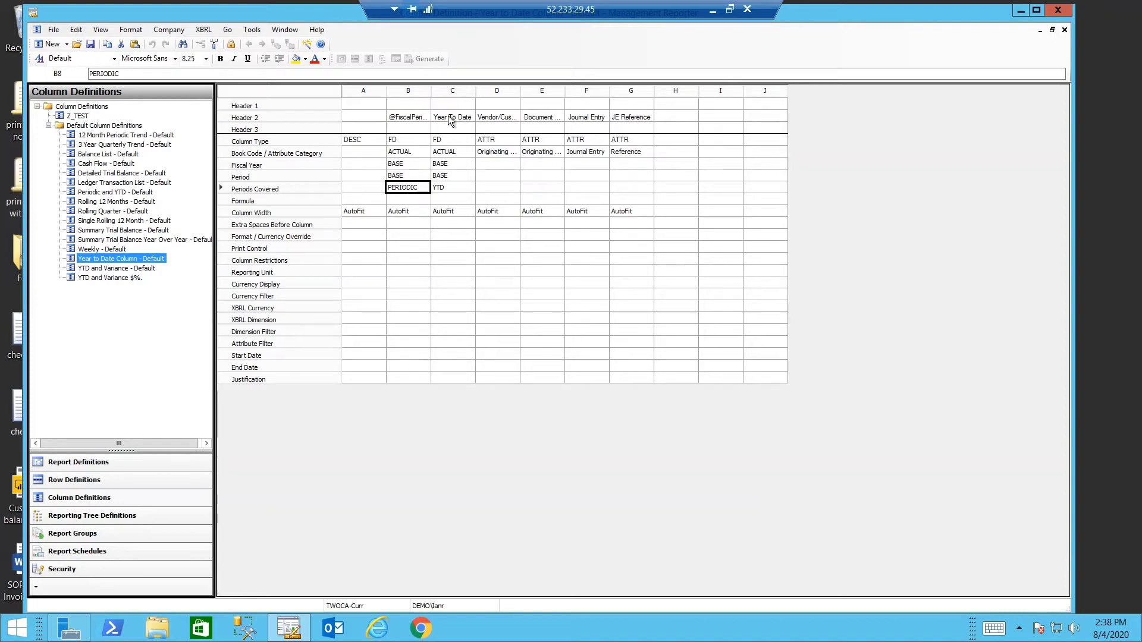
click(464, 187)
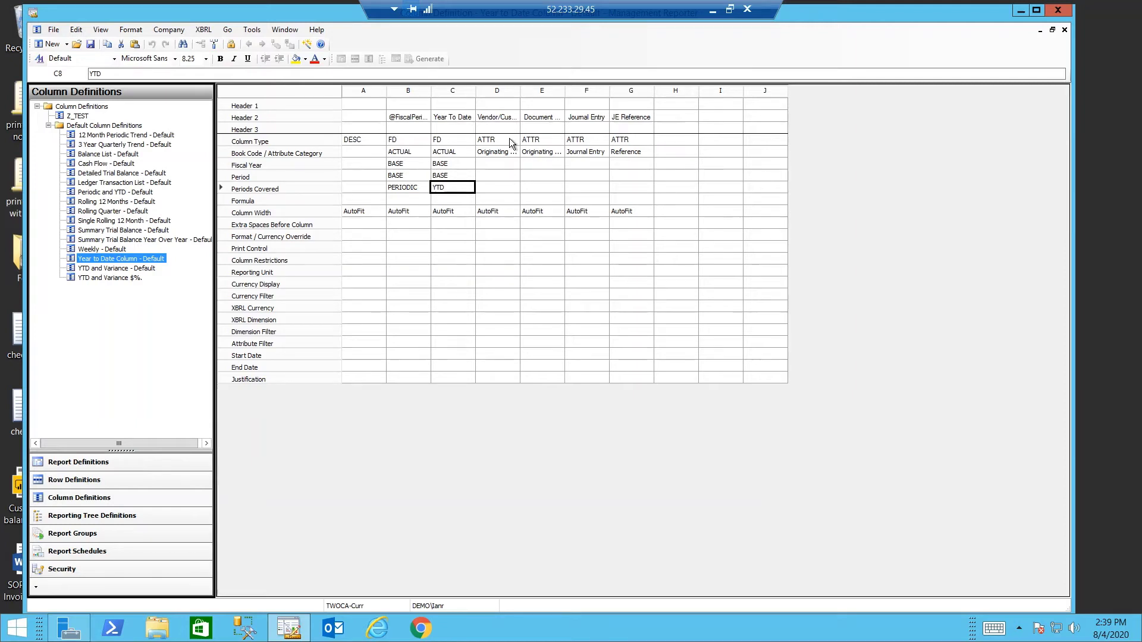
click(503, 153)
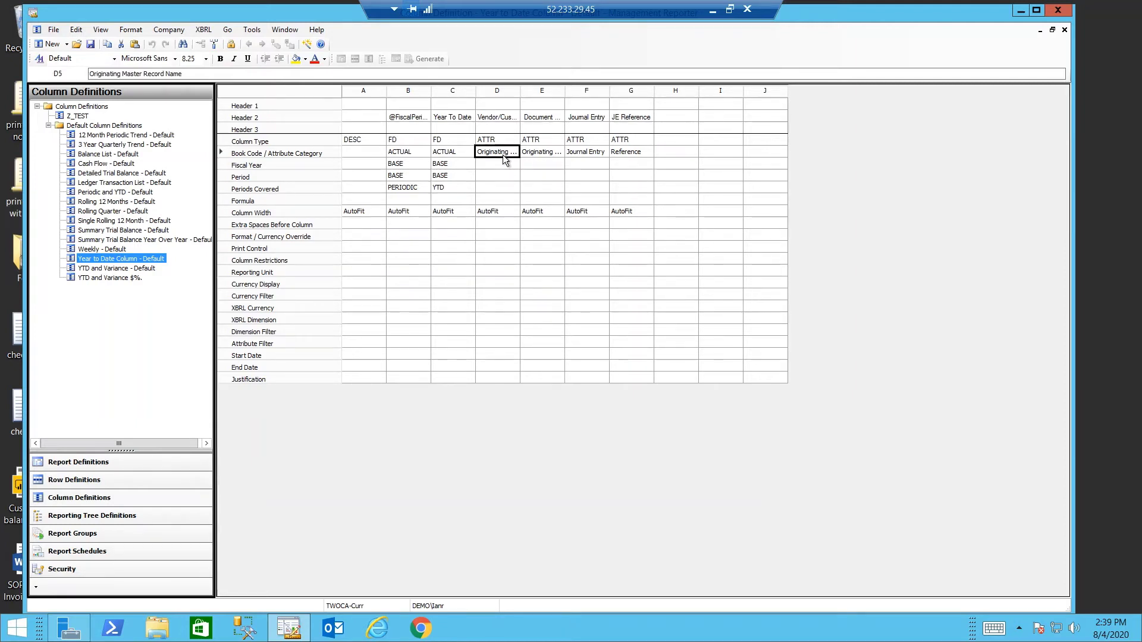
click(551, 152)
click(585, 154)
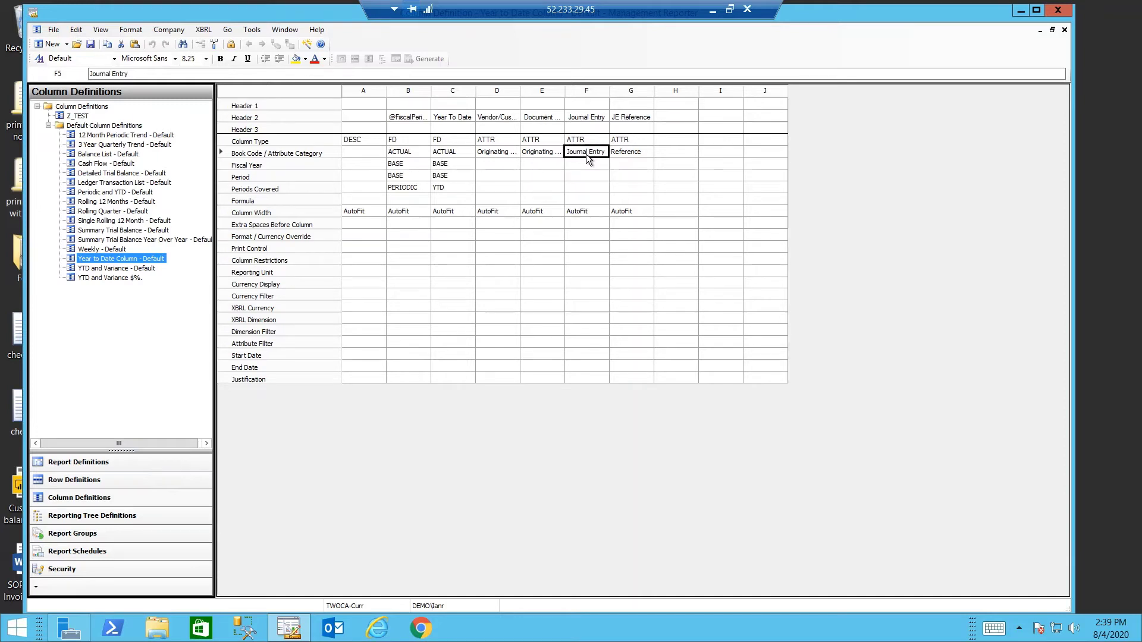
click(631, 148)
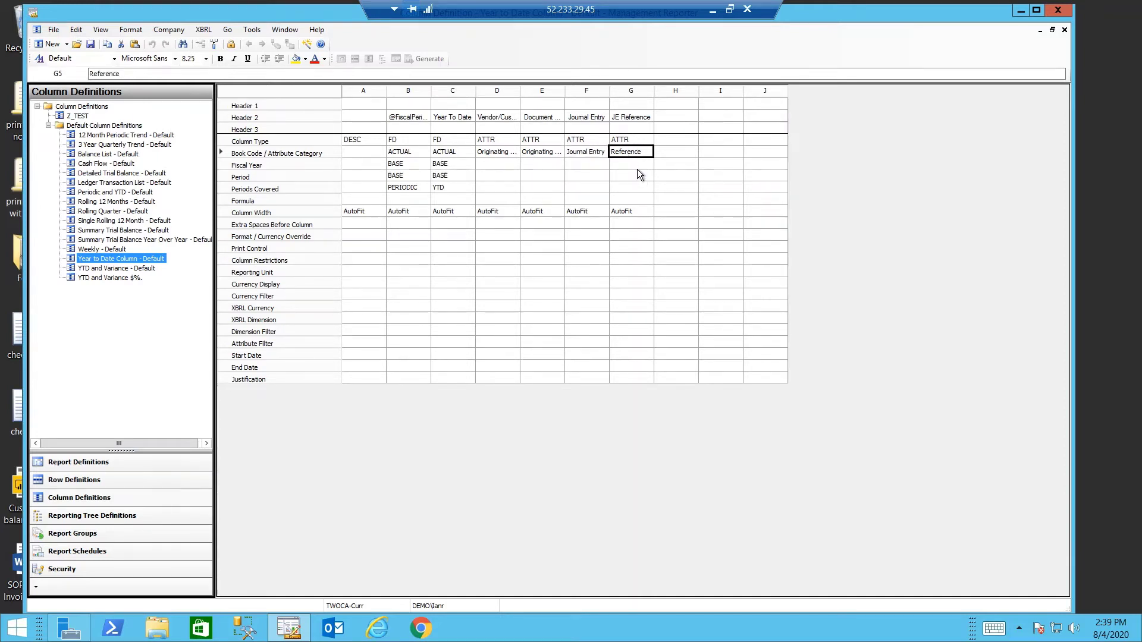
click(409, 187)
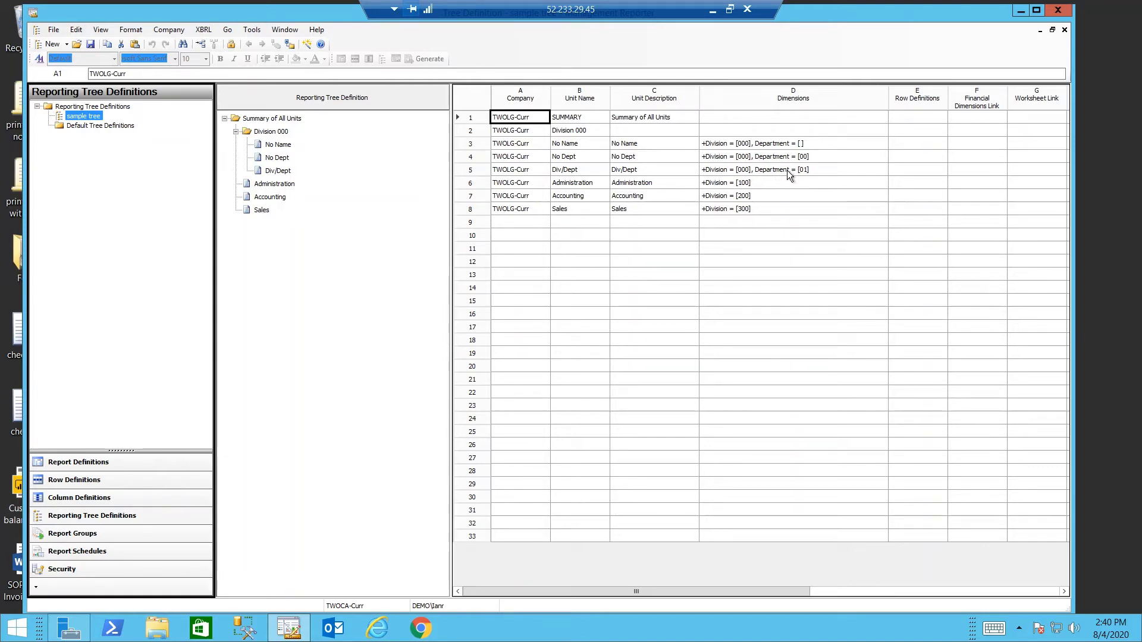
Step: Inspect the Division 000, Administration, Accounting and Sales units, then switch to Balance Sheet - Default
click(580, 134)
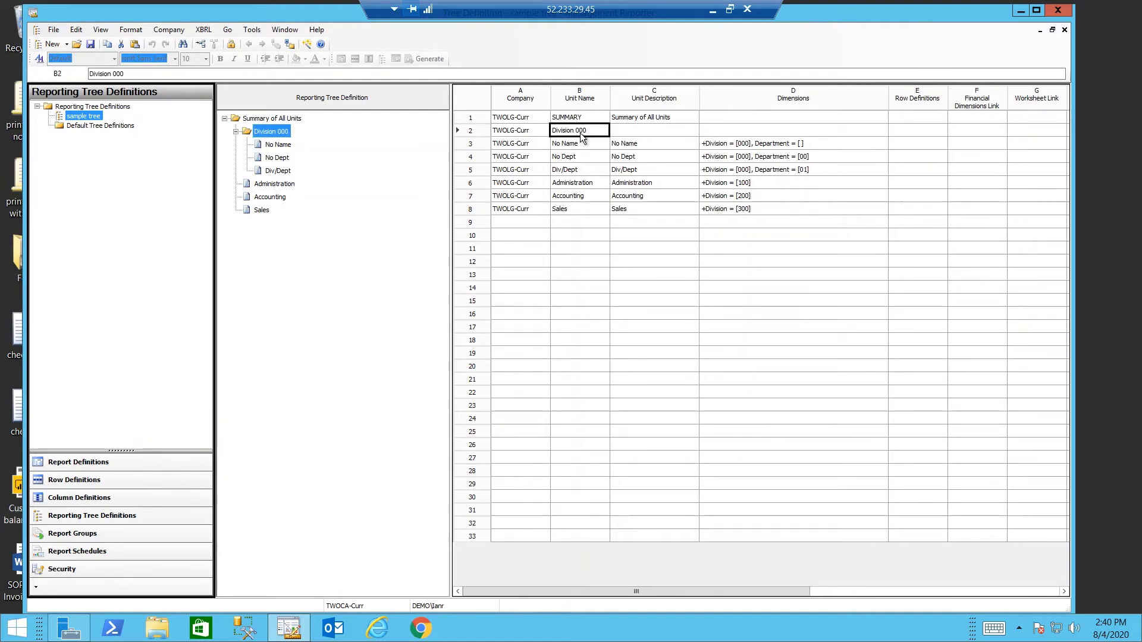
click(732, 186)
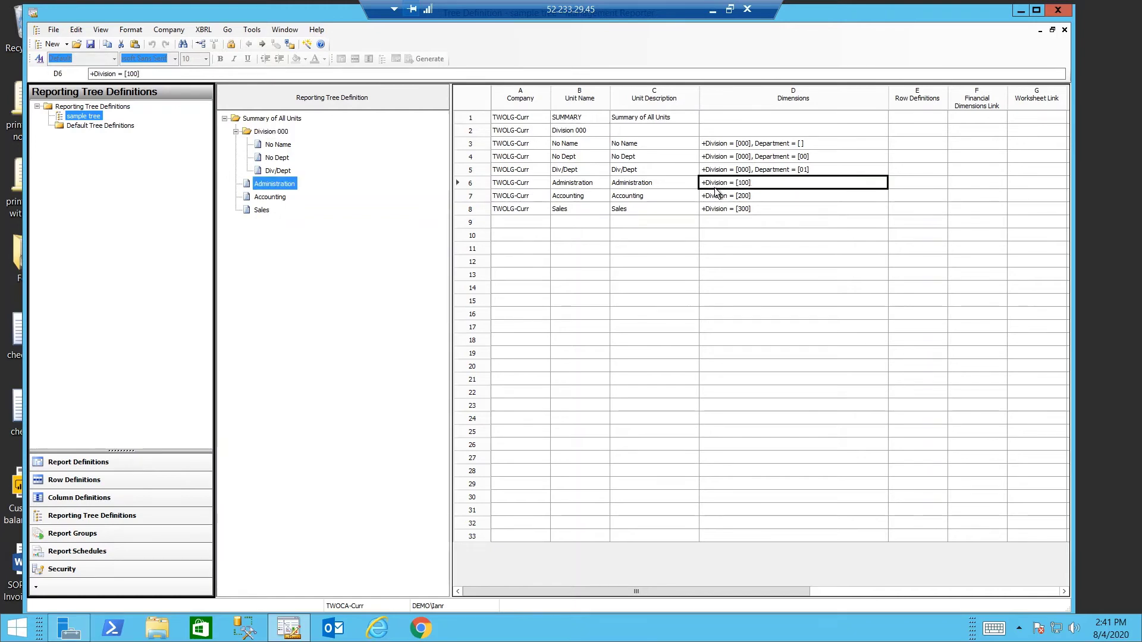
click(717, 197)
click(716, 210)
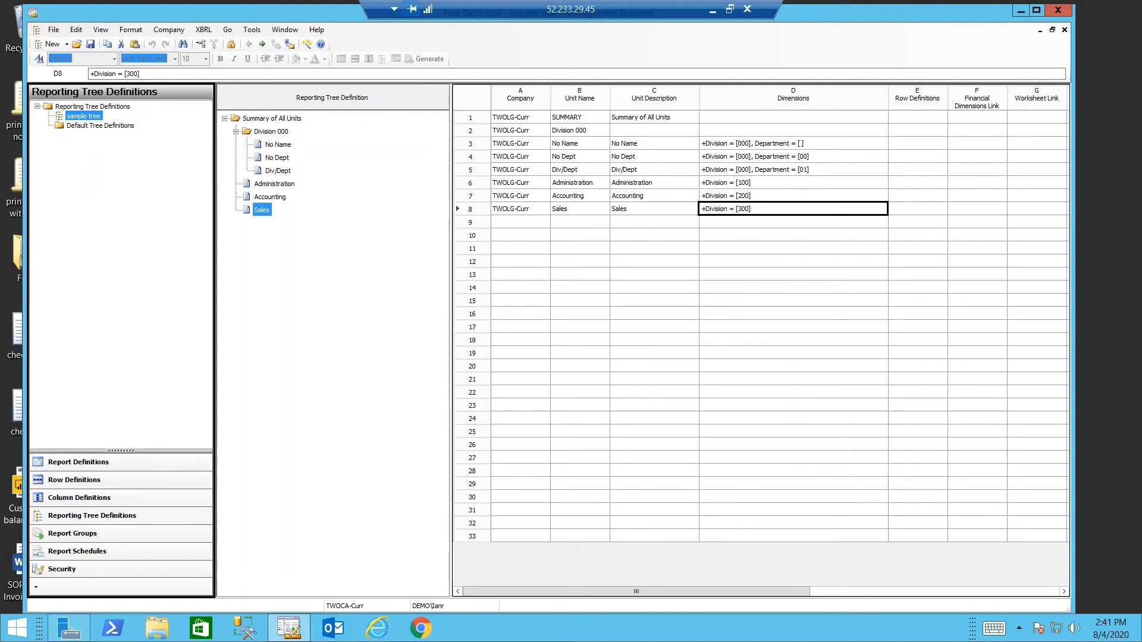
key(ctrl+Tab)
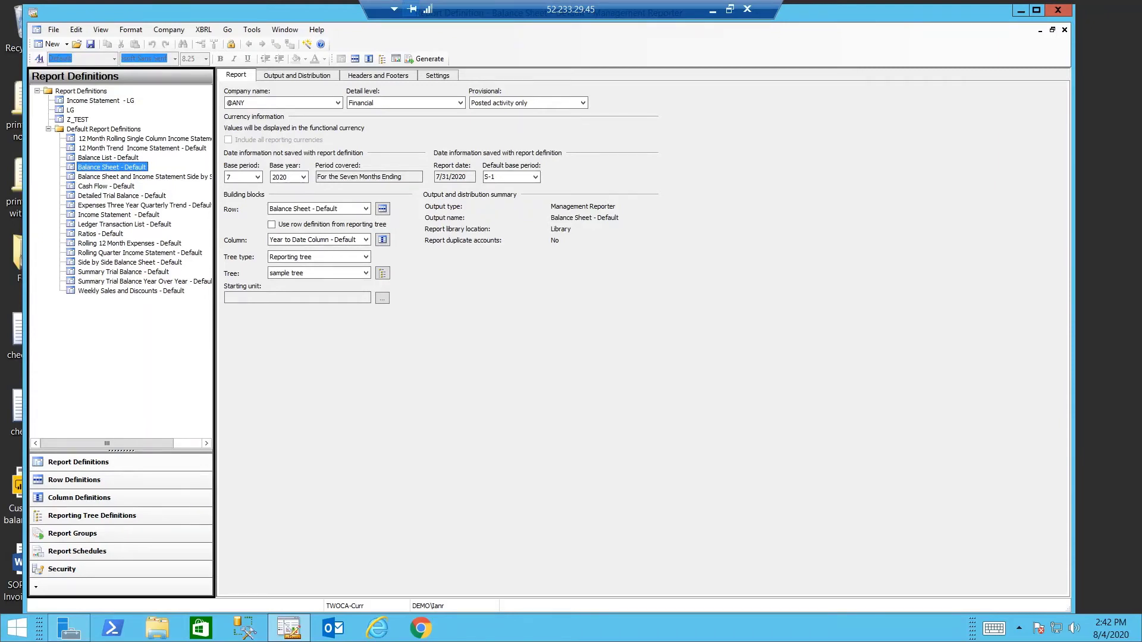
Step: Confirm the Balance Sheet row definition, Year to Date column definition, reporting tree type and sample tree
click(309, 210)
click(309, 210)
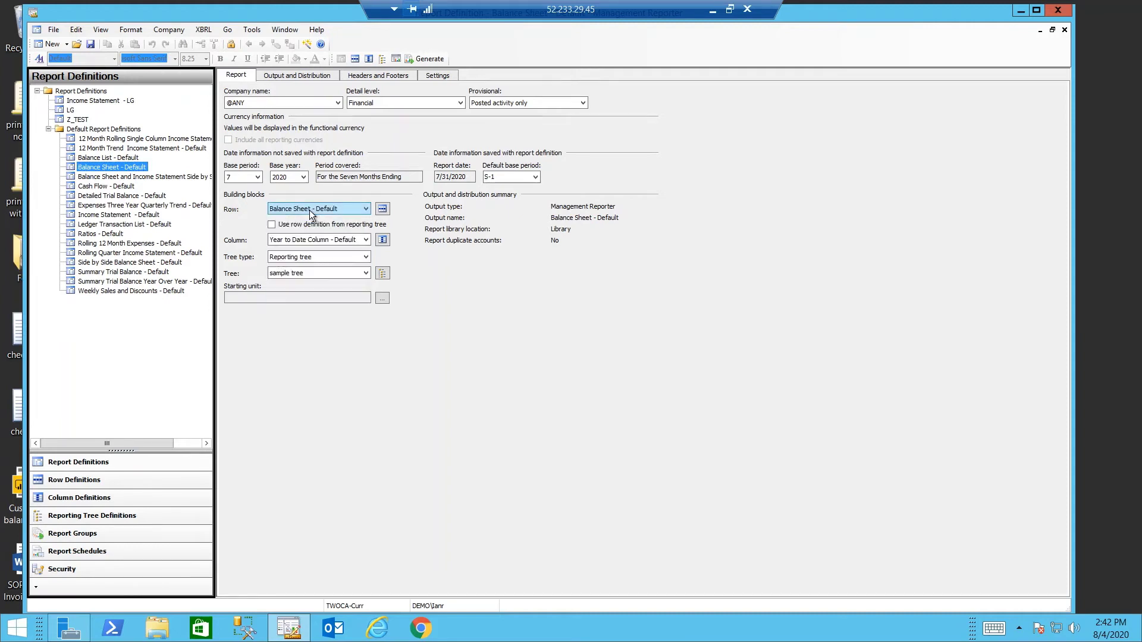
click(298, 241)
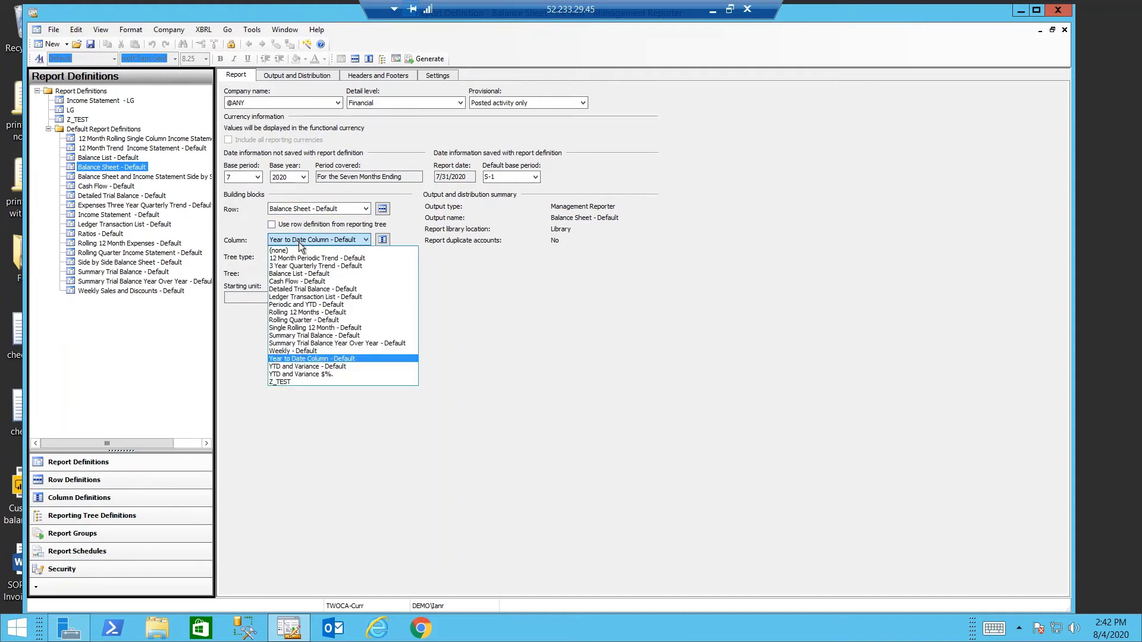
click(299, 242)
click(295, 256)
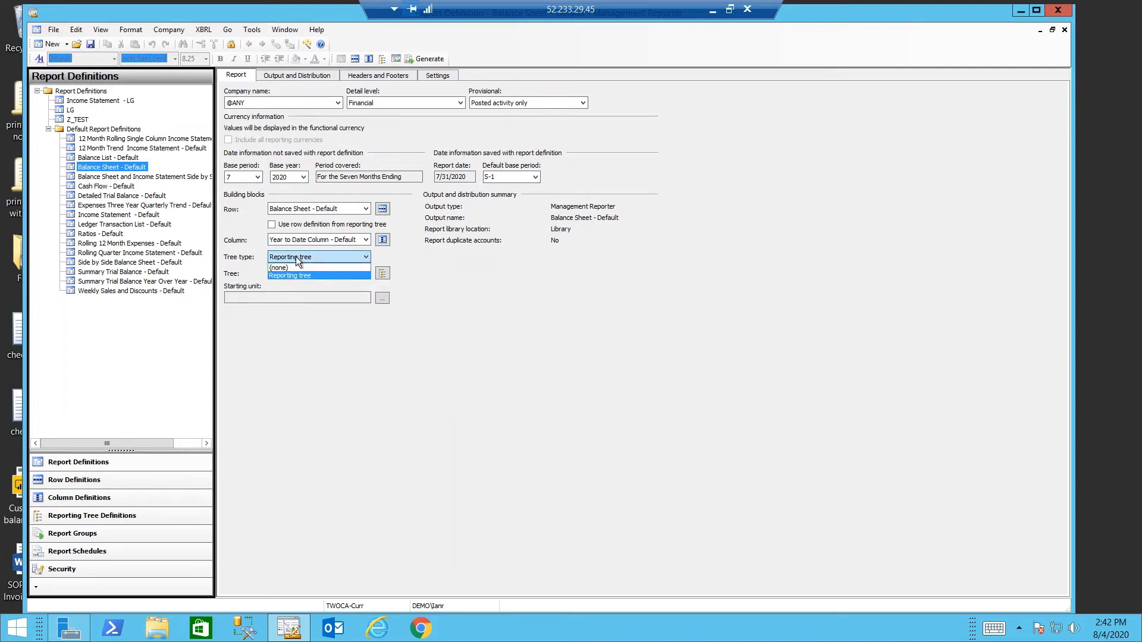
click(295, 255)
click(297, 272)
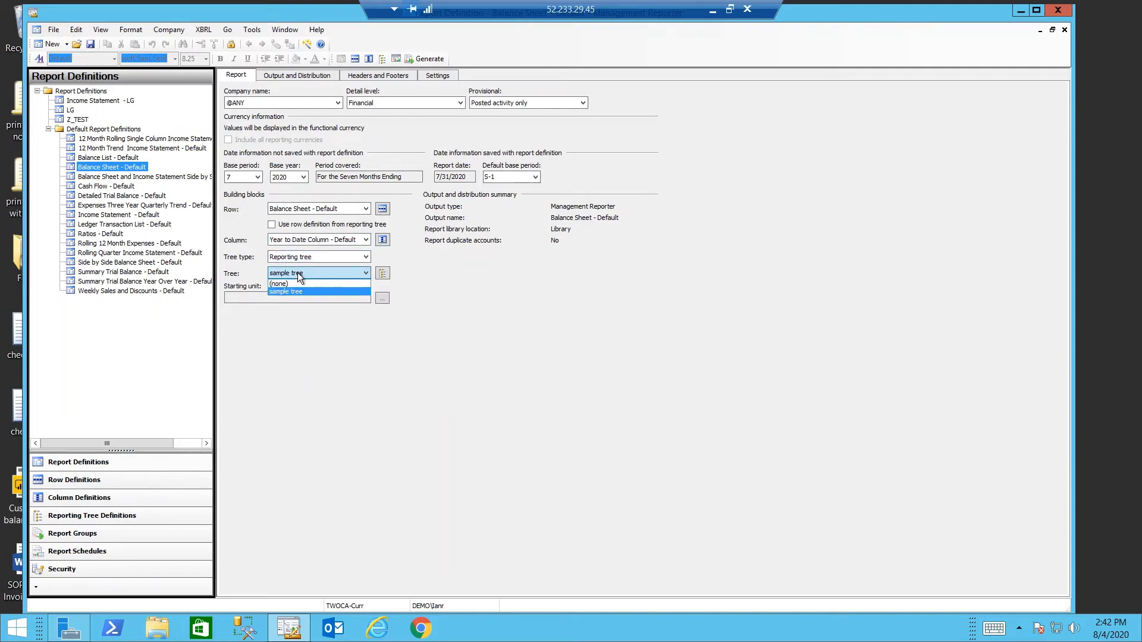
click(300, 272)
click(337, 104)
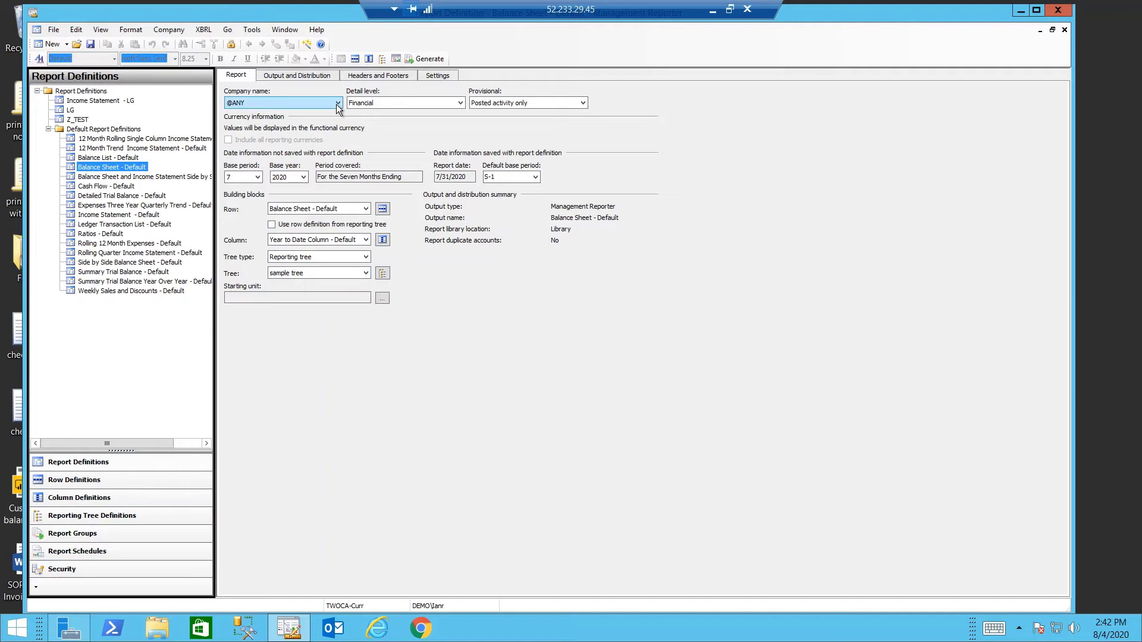
click(337, 103)
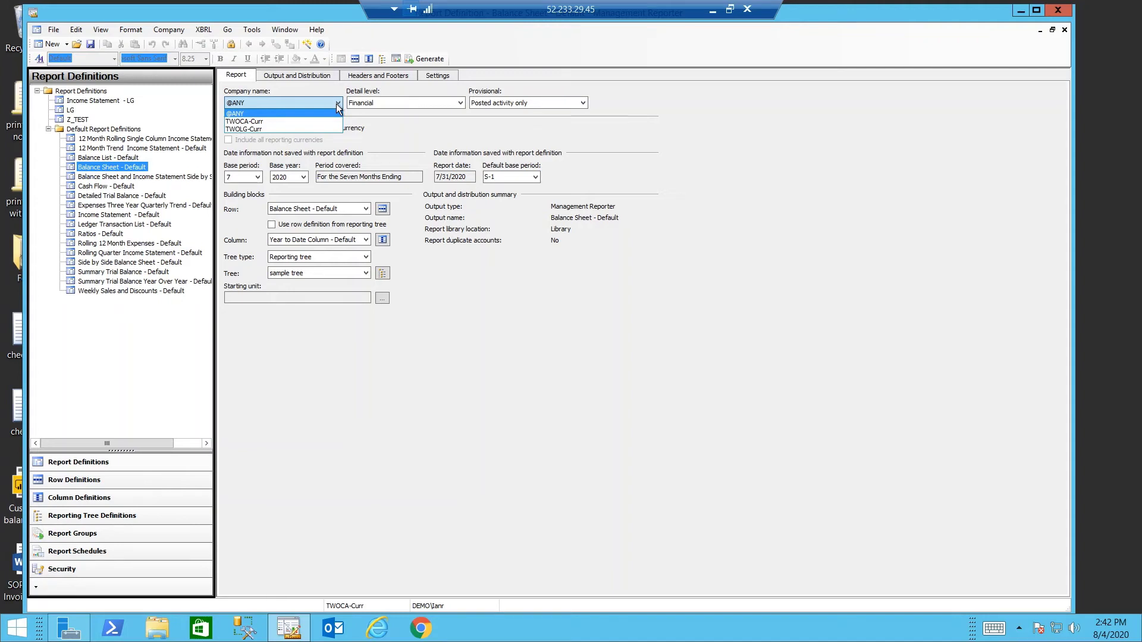
click(283, 101)
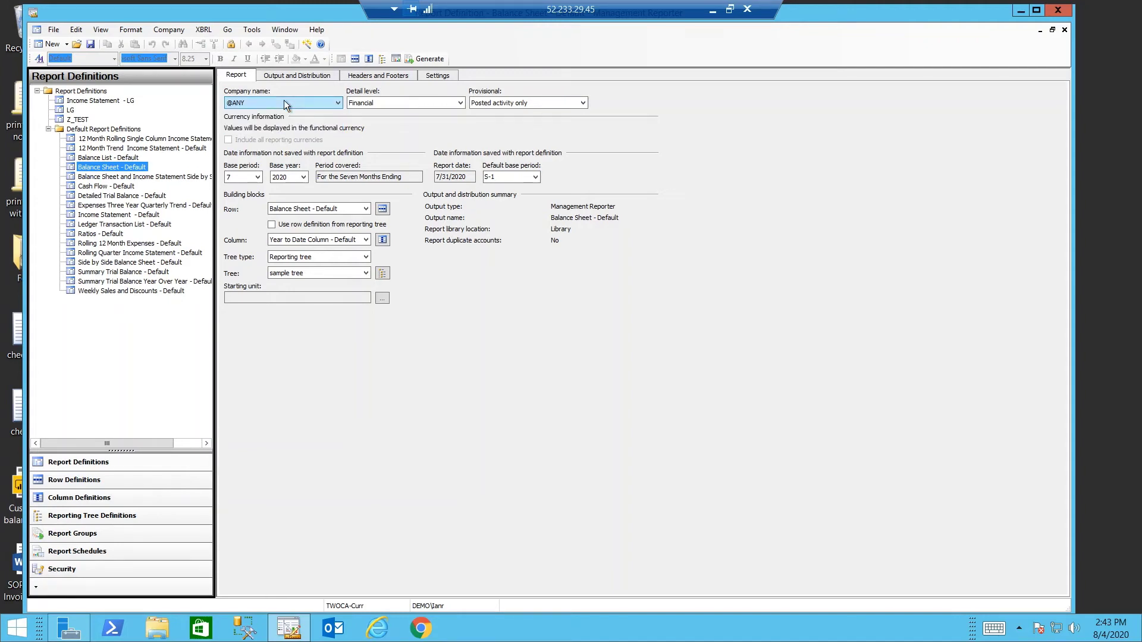
click(379, 102)
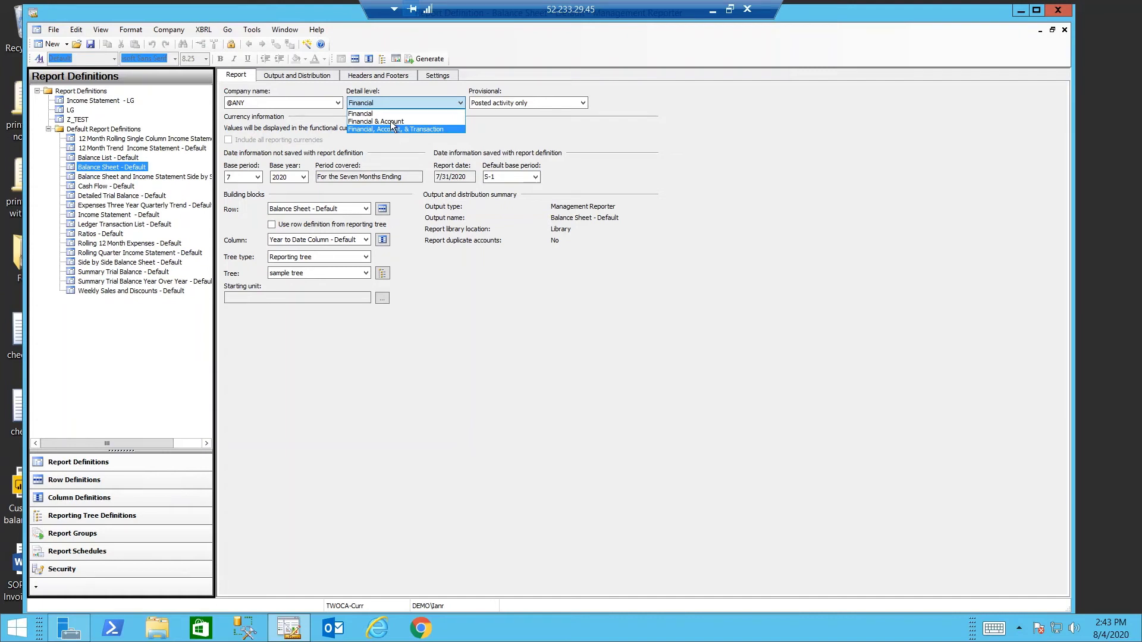
click(384, 100)
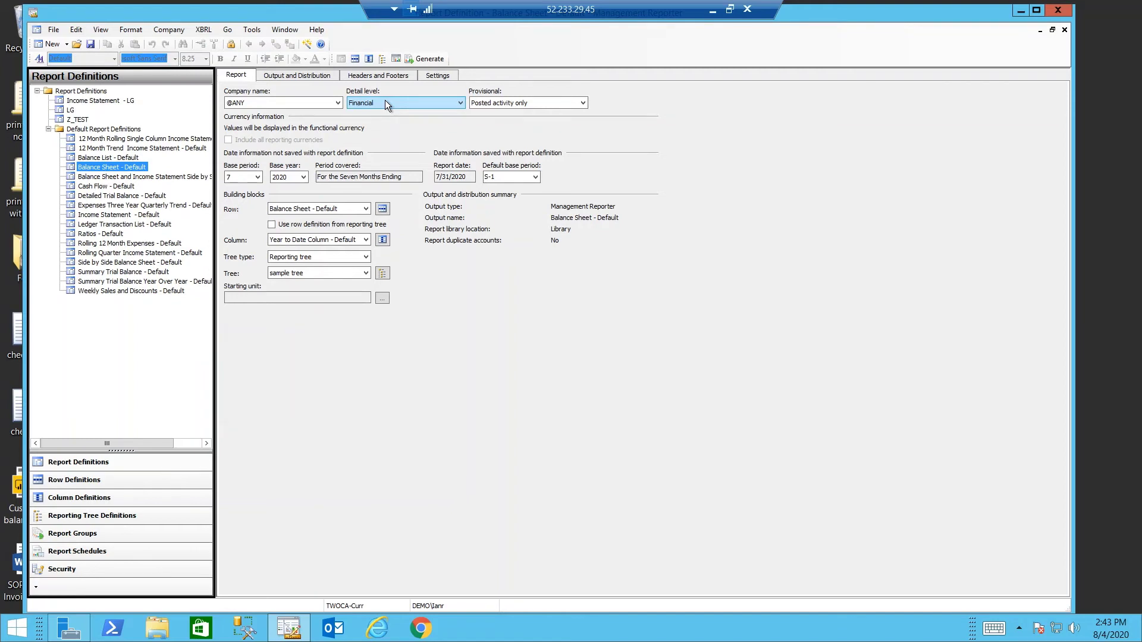
click(490, 105)
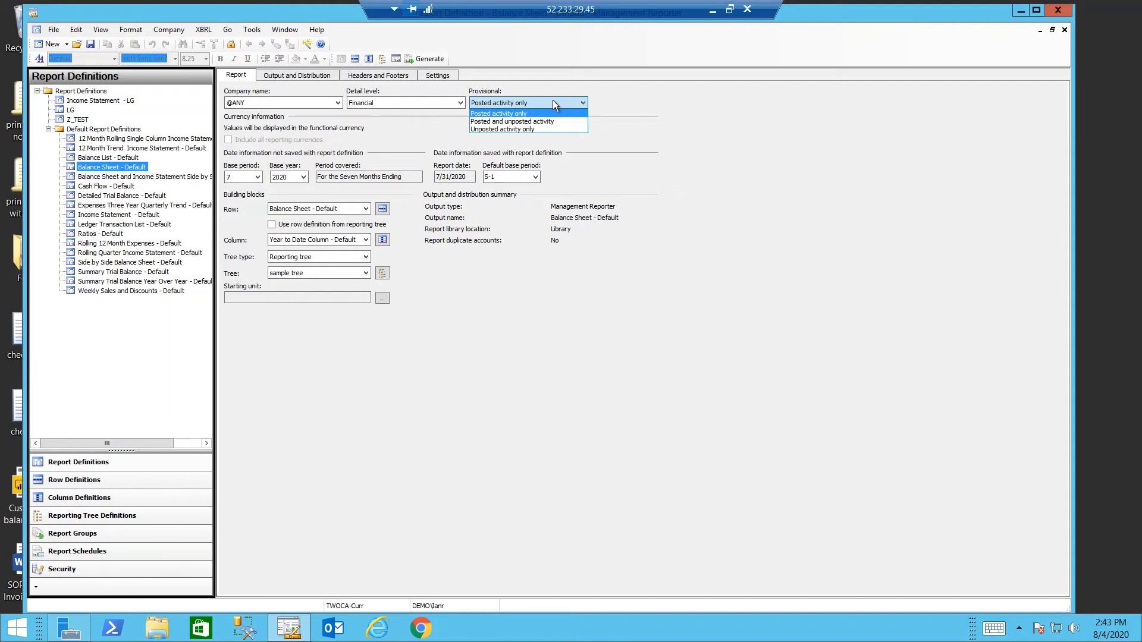
click(450, 321)
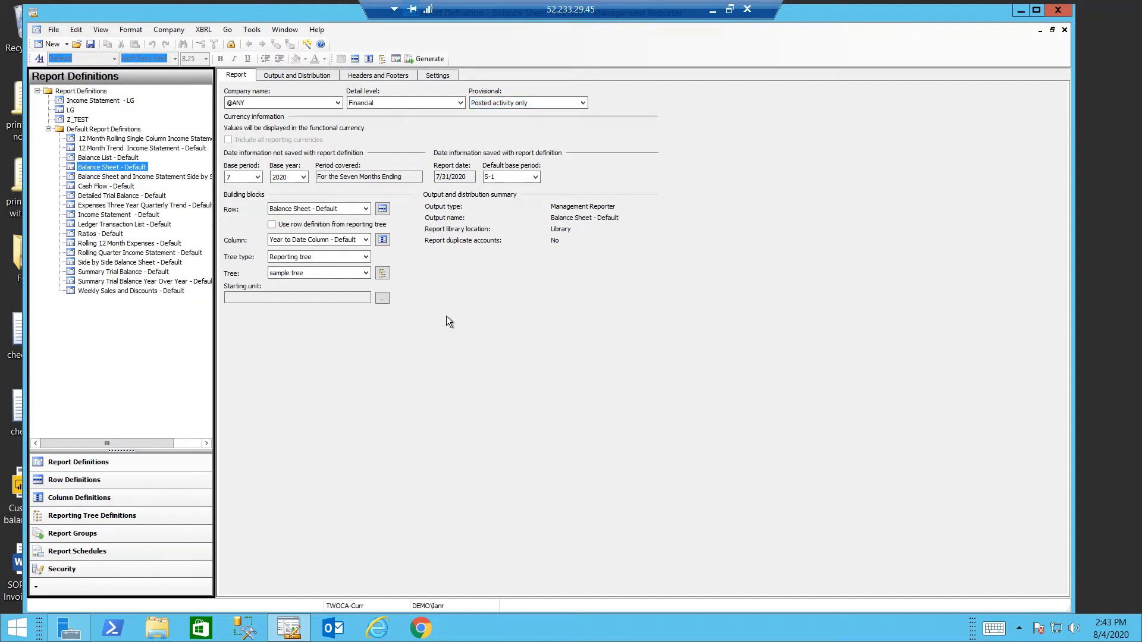
click(243, 180)
click(244, 180)
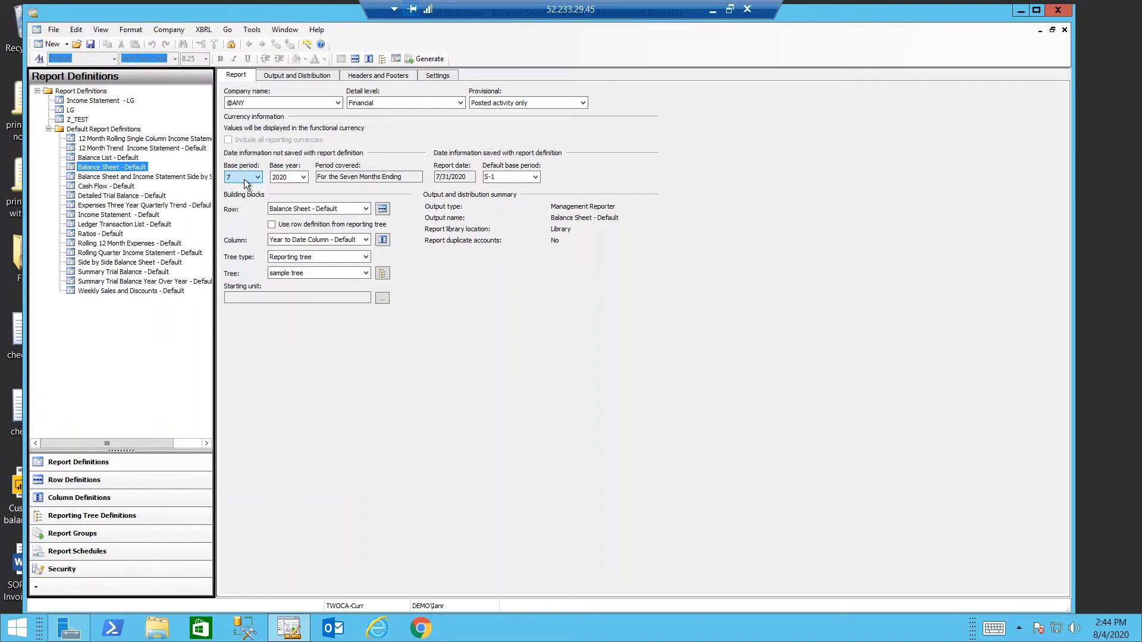
click(289, 180)
click(289, 180)
Step: Show the Output and Distribution options and focus the report library location field
click(309, 75)
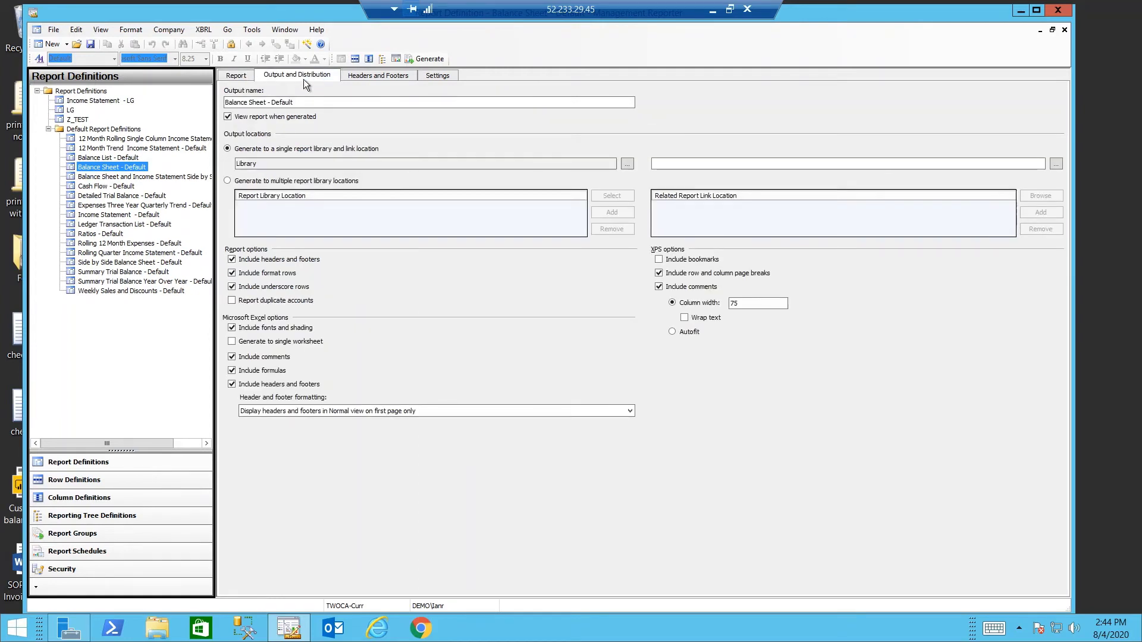
click(265, 164)
click(375, 76)
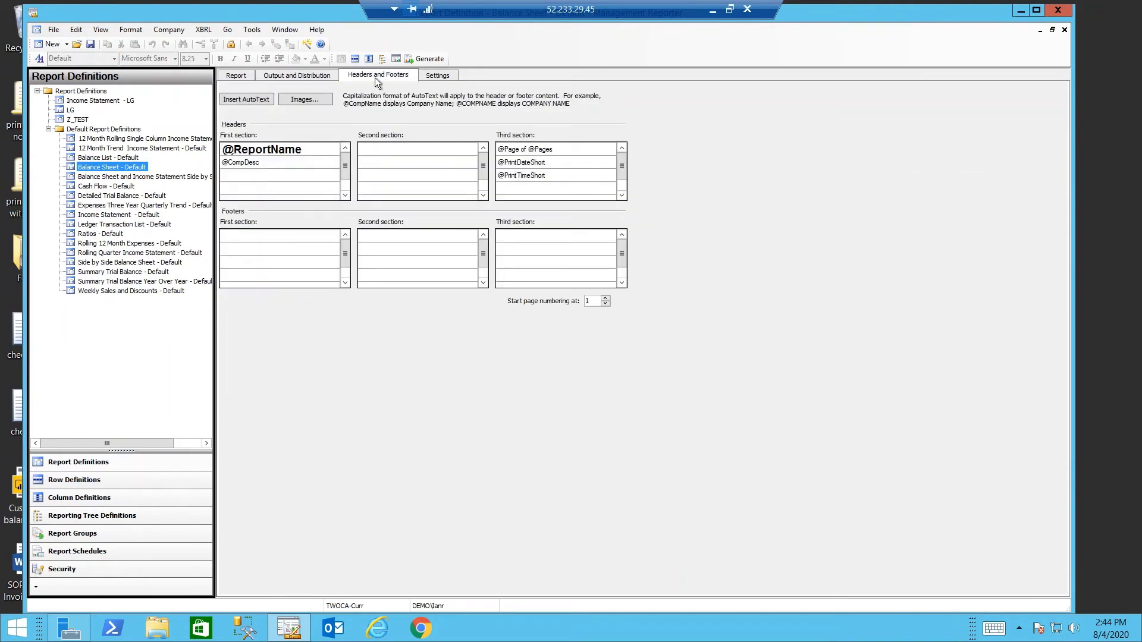
click(294, 152)
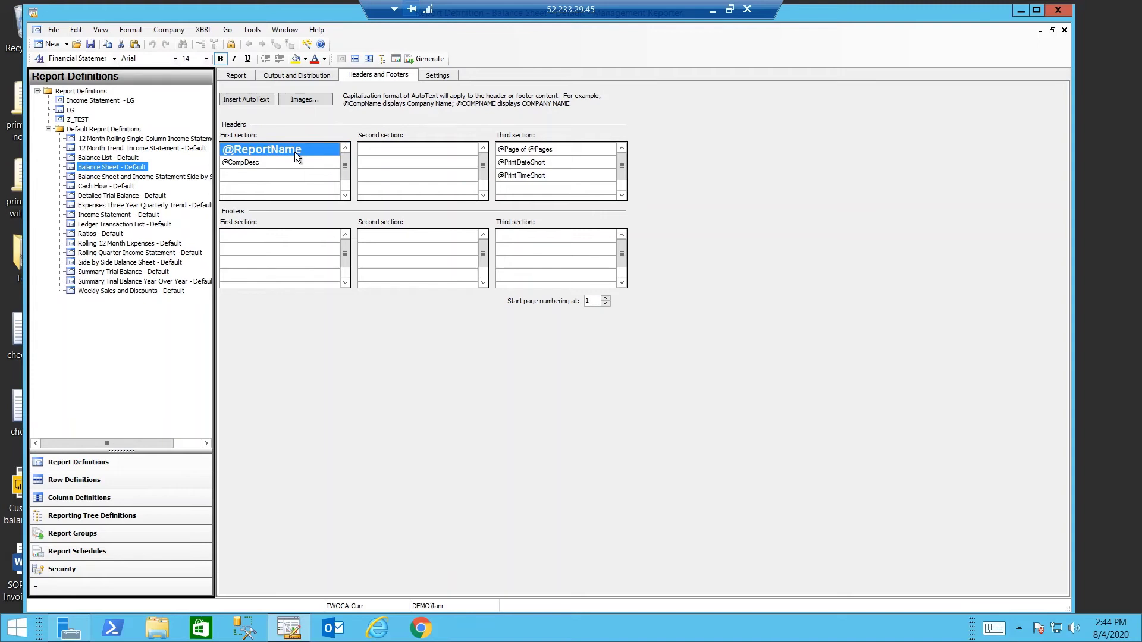
click(265, 161)
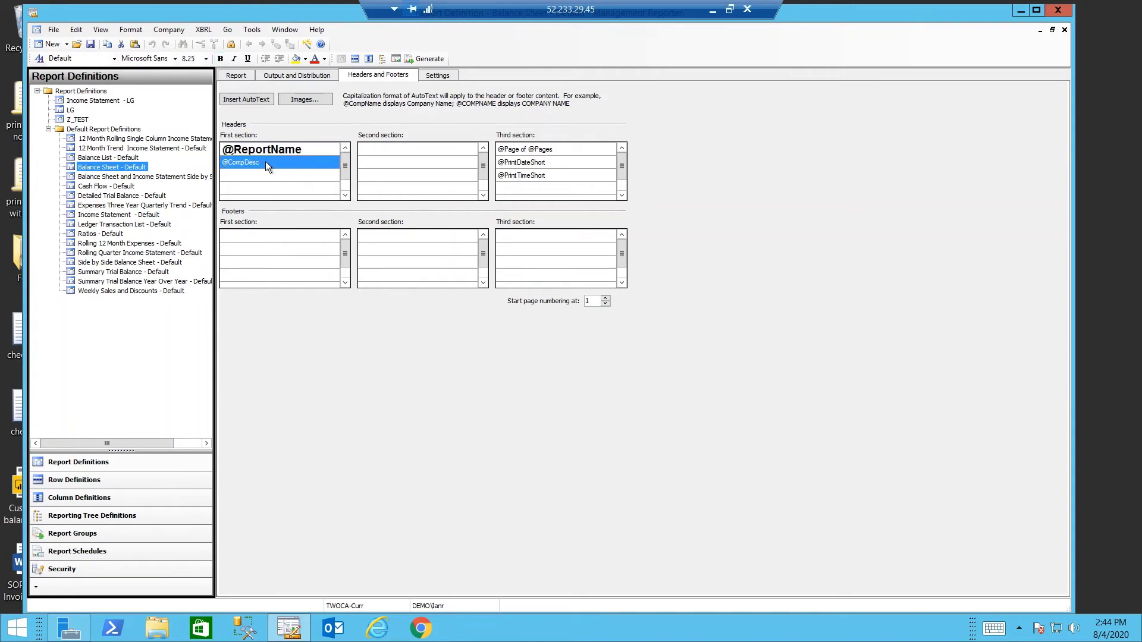
click(543, 153)
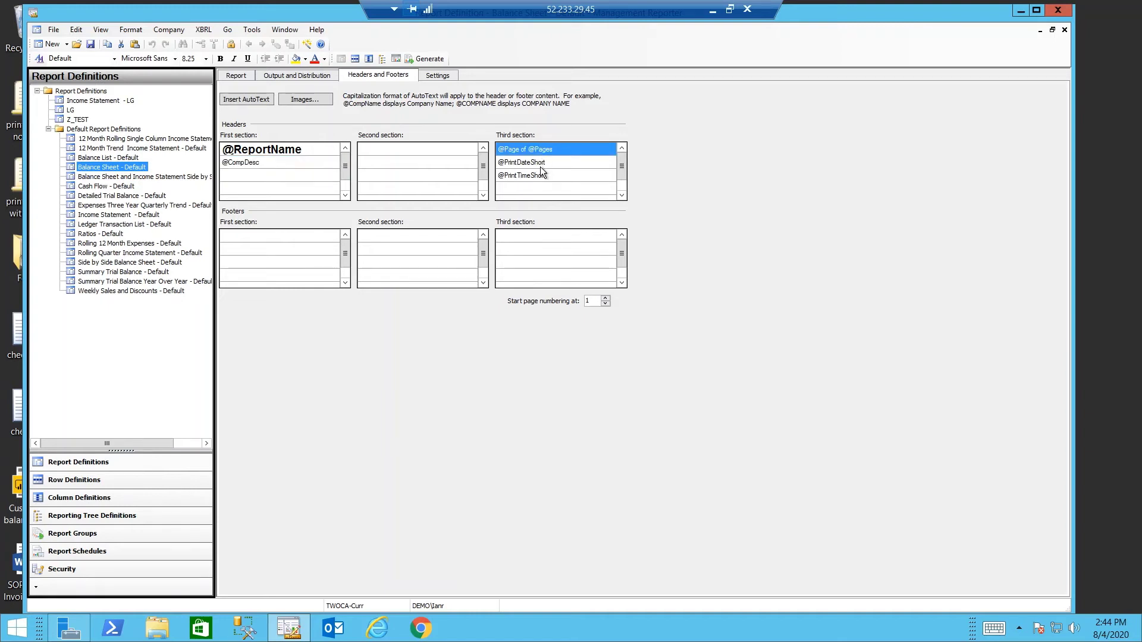
click(540, 166)
click(540, 176)
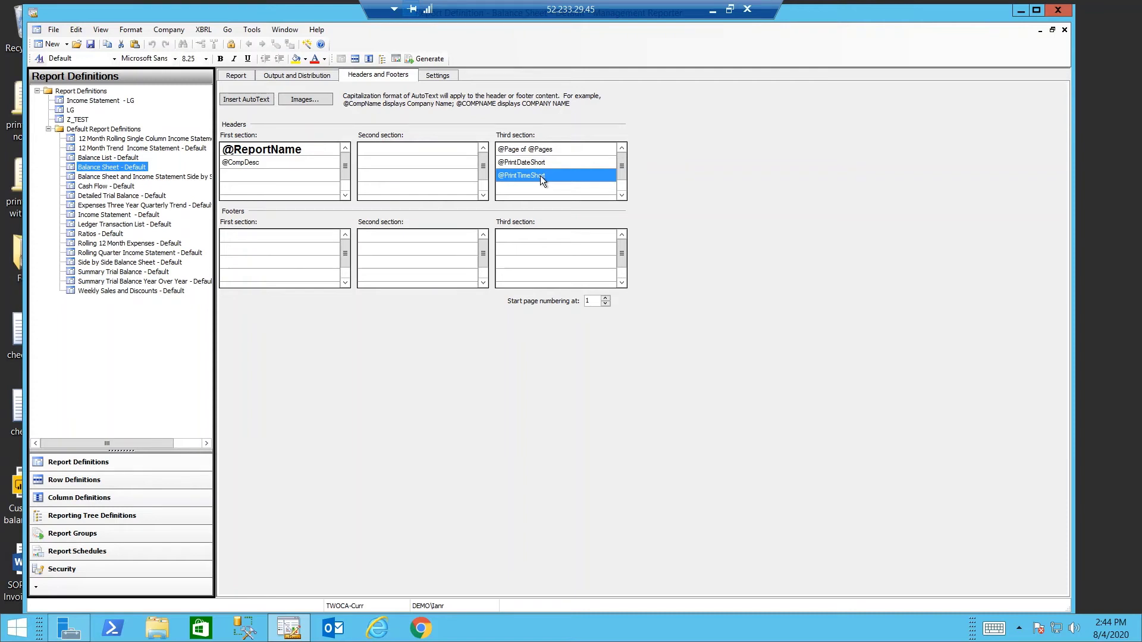
Step: Browse the Insert AutoText list for the available date and time fields
click(233, 101)
mouse_move(235, 112)
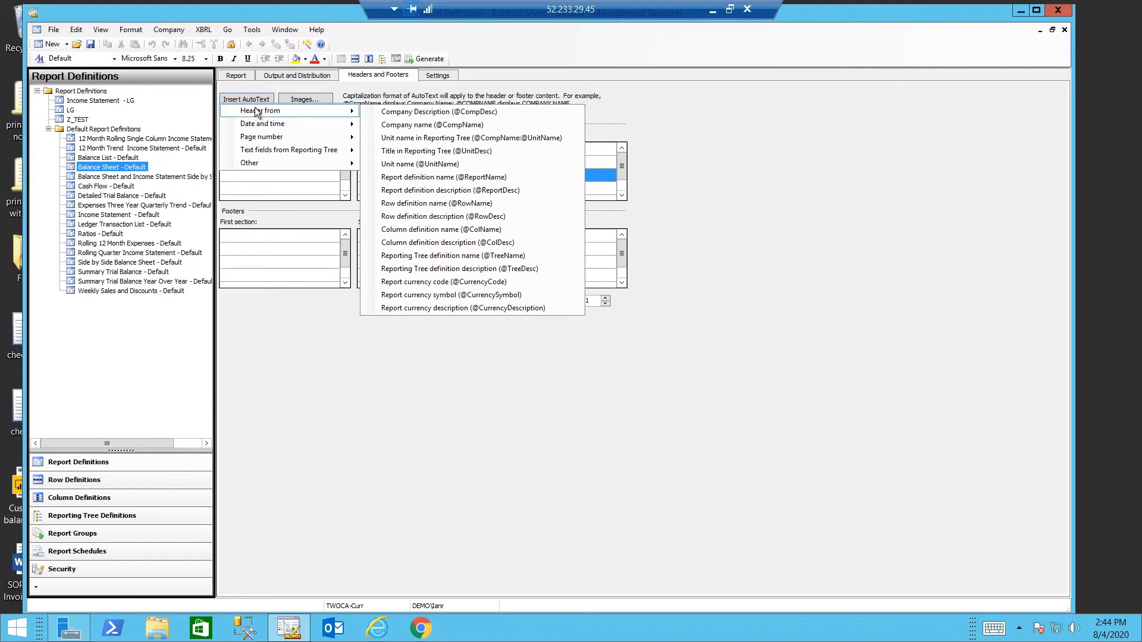
mouse_move(259, 126)
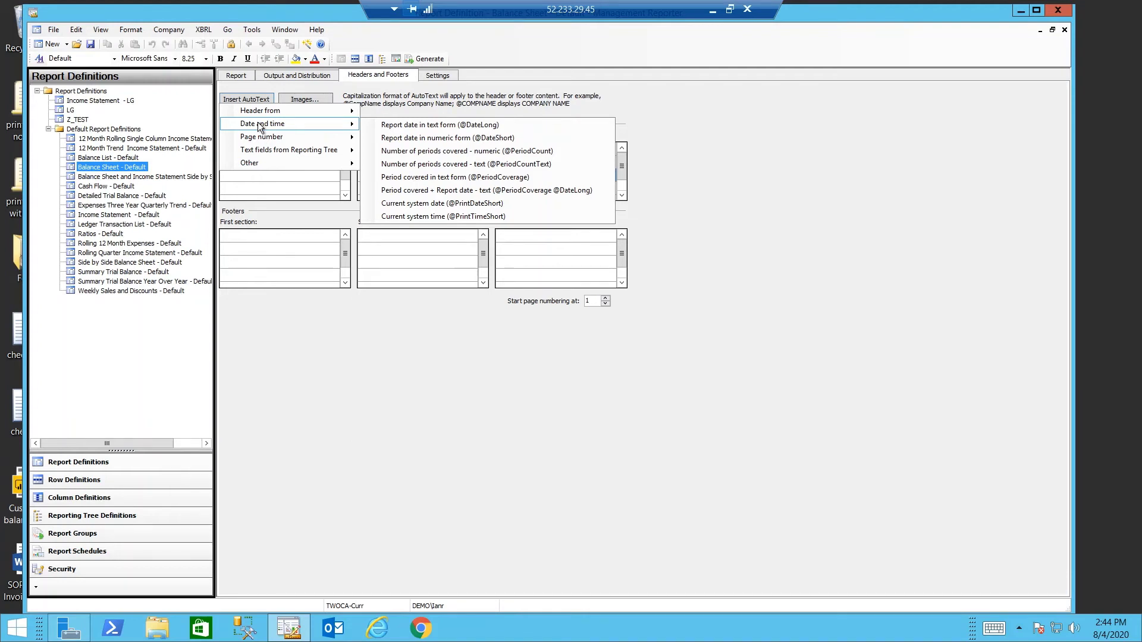
mouse_move(261, 136)
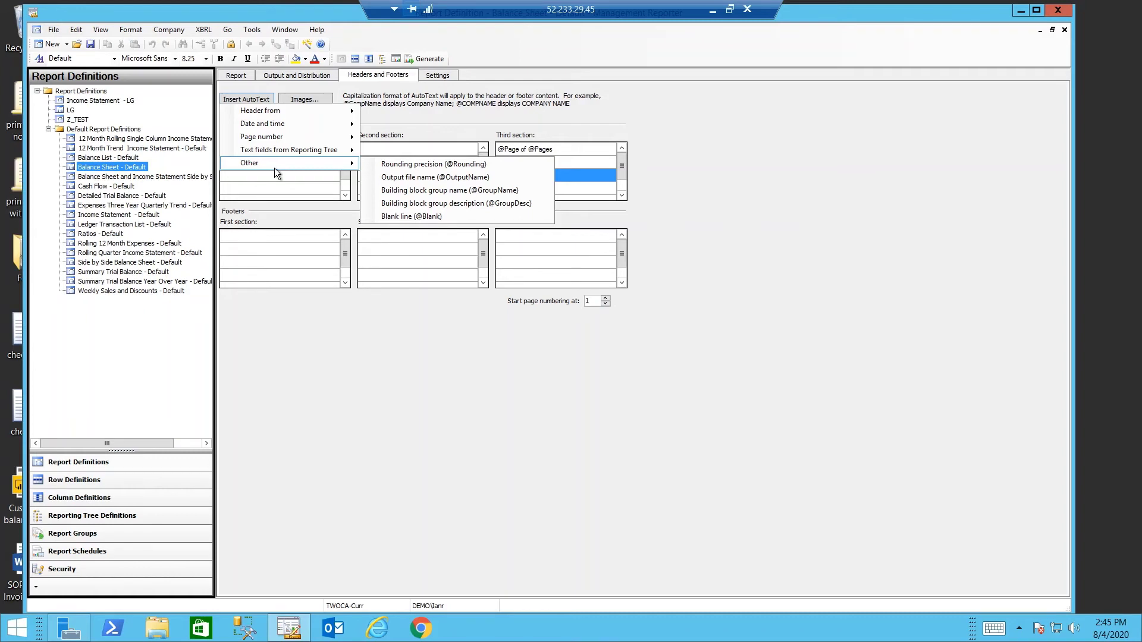
Step: Keep No Rounding and parentheses for negative numbers, then focus the zero value override field
click(440, 76)
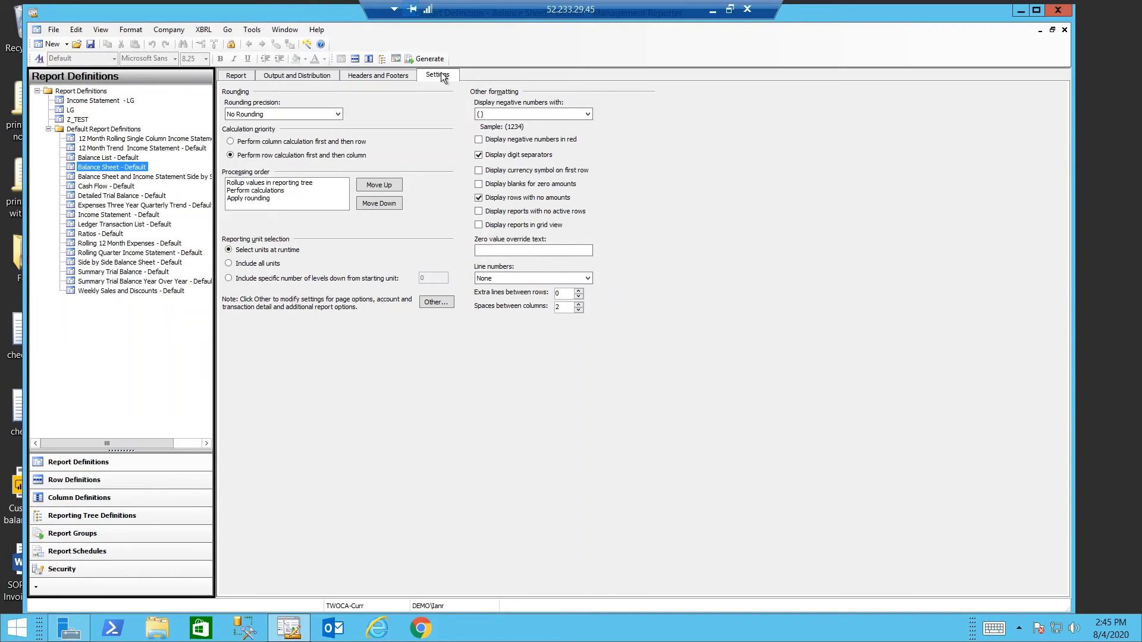
click(334, 113)
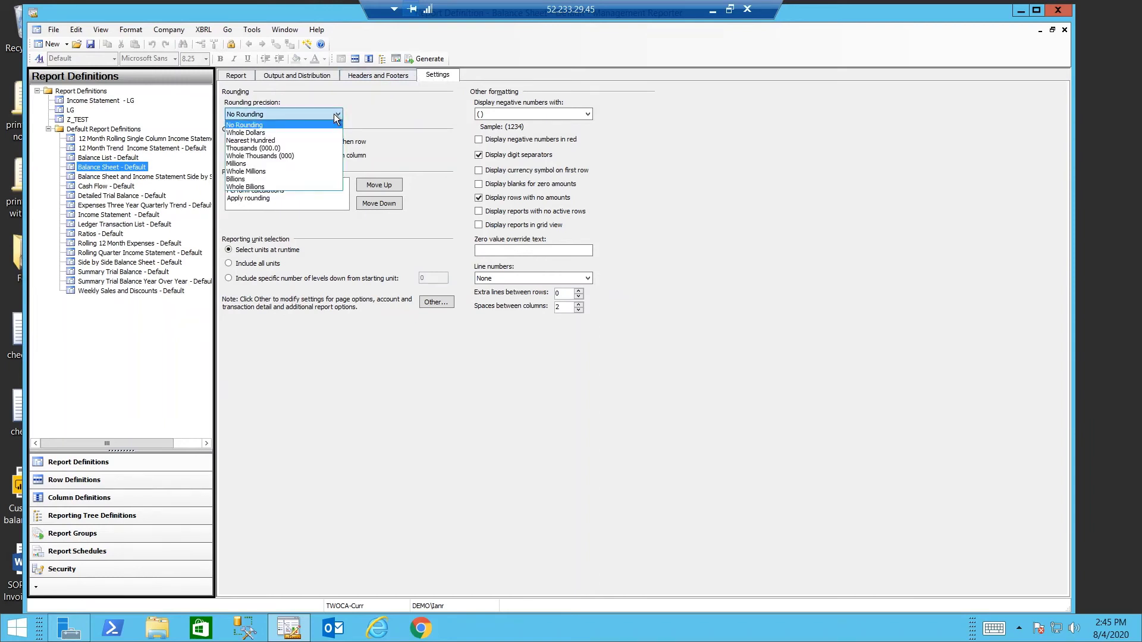
click(334, 113)
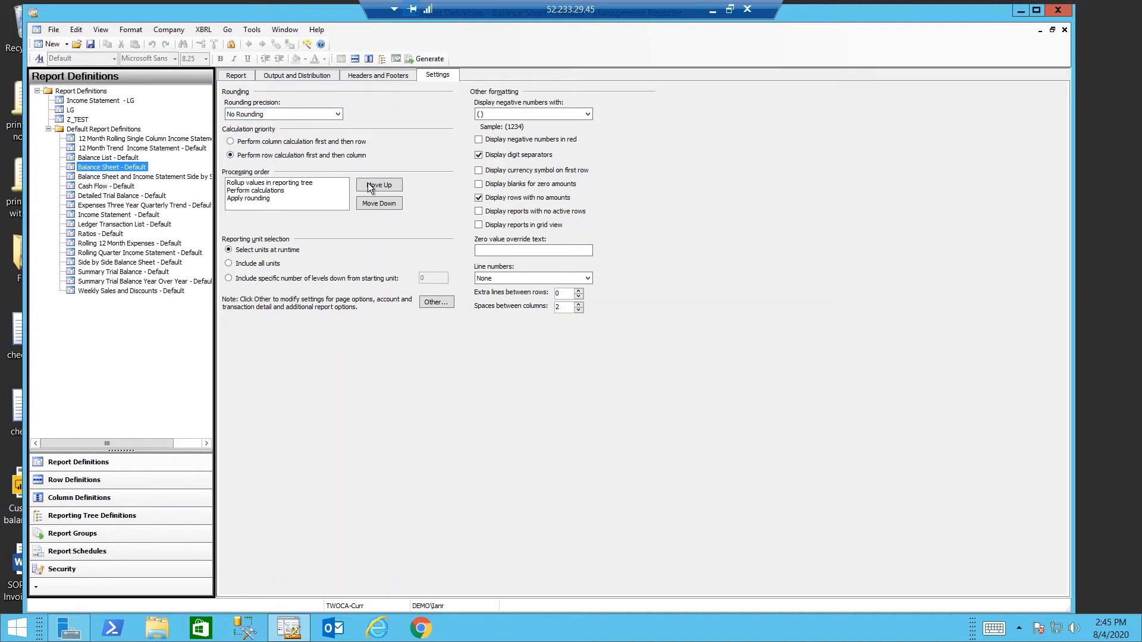
click(519, 113)
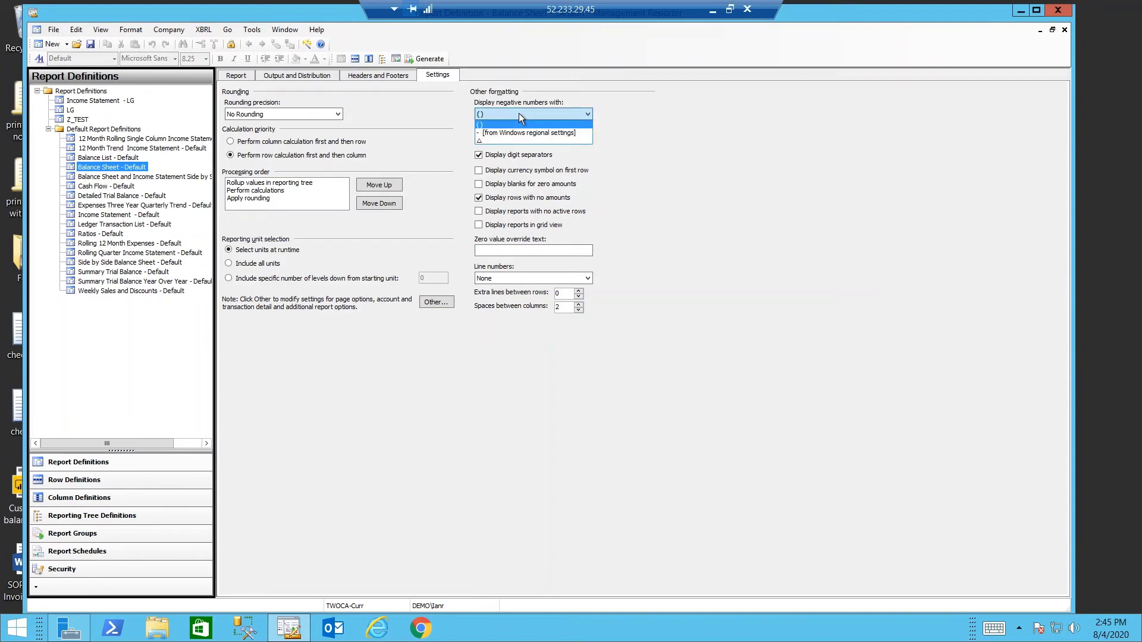
click(519, 113)
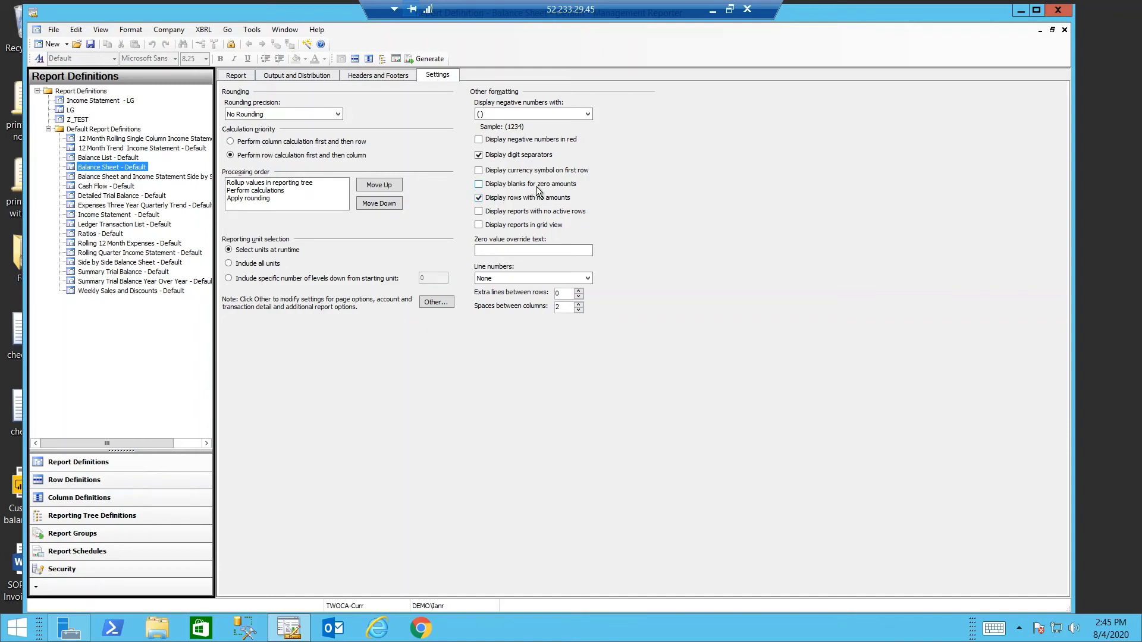
click(531, 249)
Step: Review page setup, account and transaction detail, and additional options, then return to the Report page
click(435, 303)
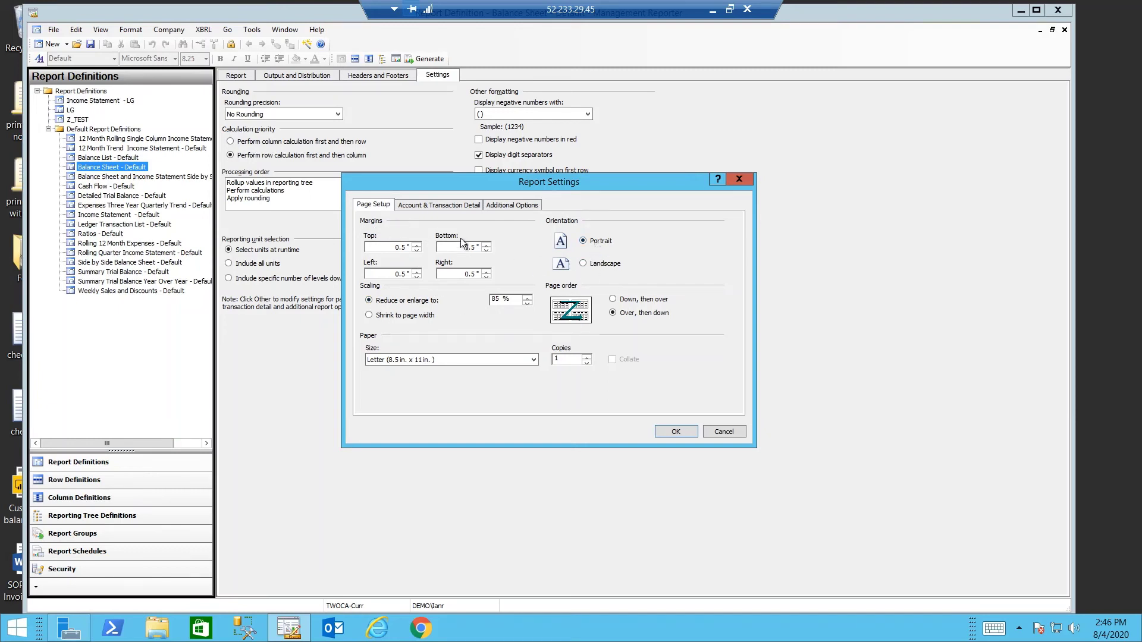
click(430, 207)
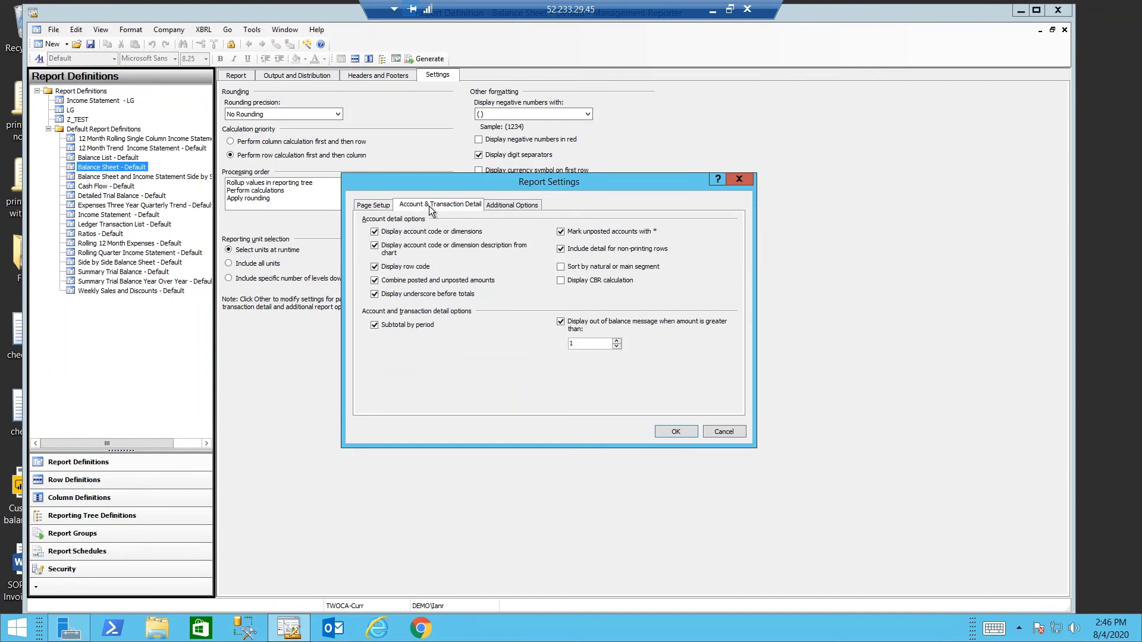
click(513, 209)
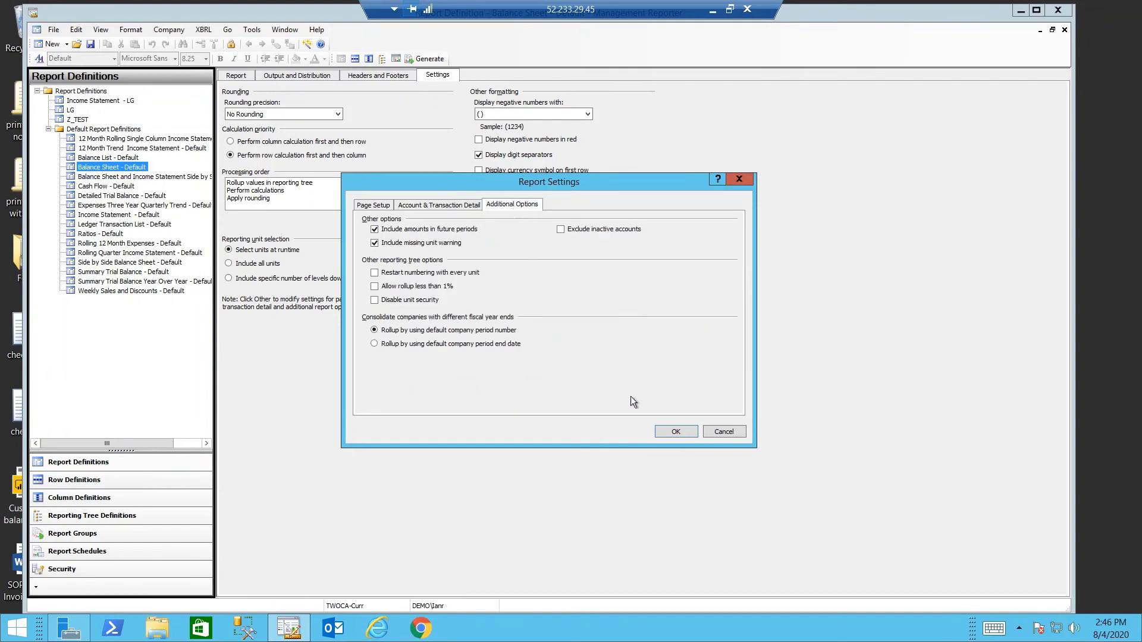
click(691, 432)
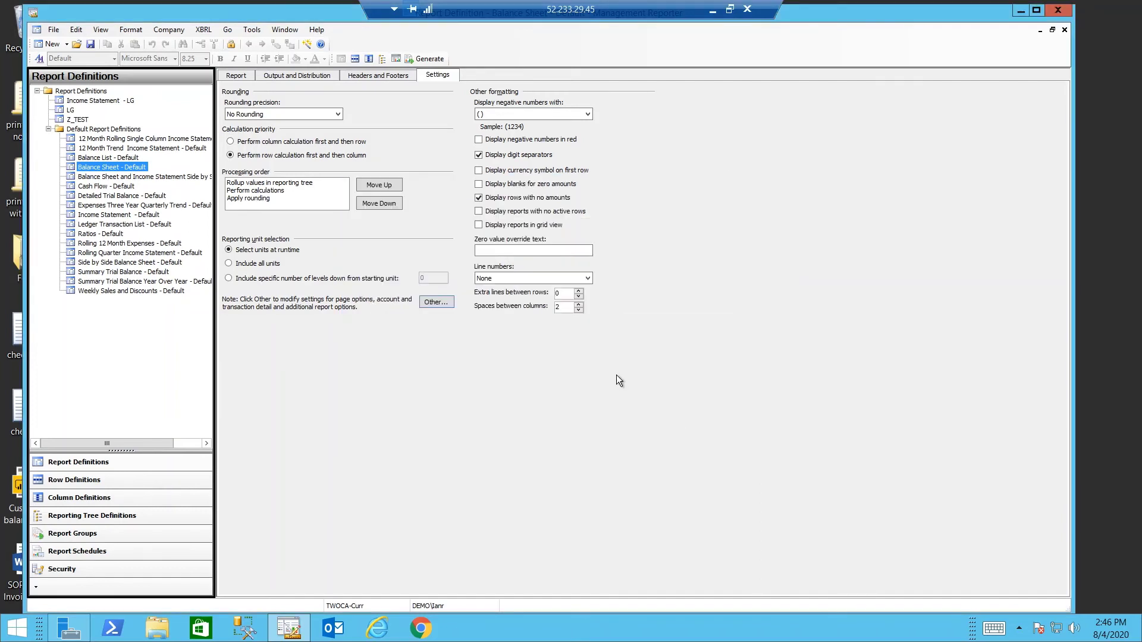
click(236, 79)
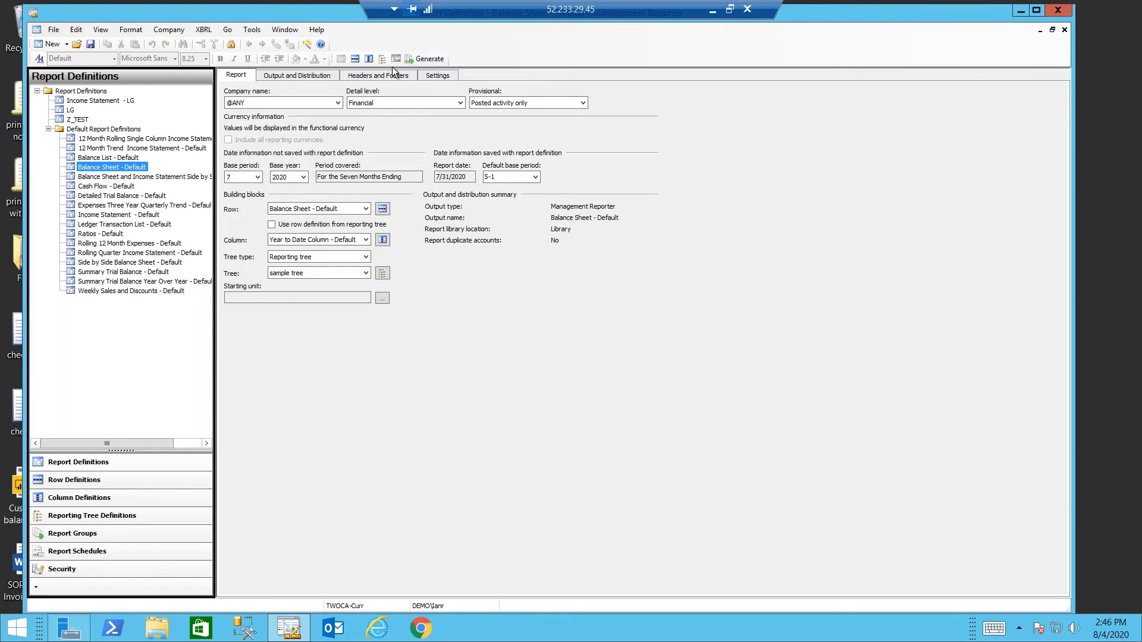
Step: Make Management Reporter Report Viewer the default viewer in Tools > Options, then generate Balance Sheet - Default
click(252, 30)
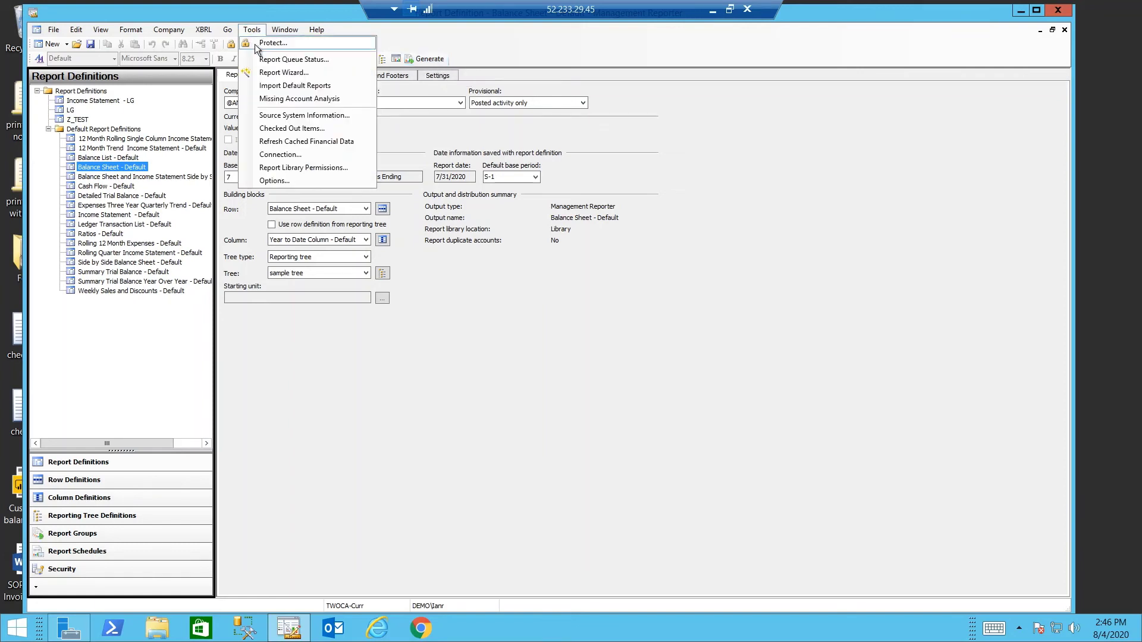
click(276, 180)
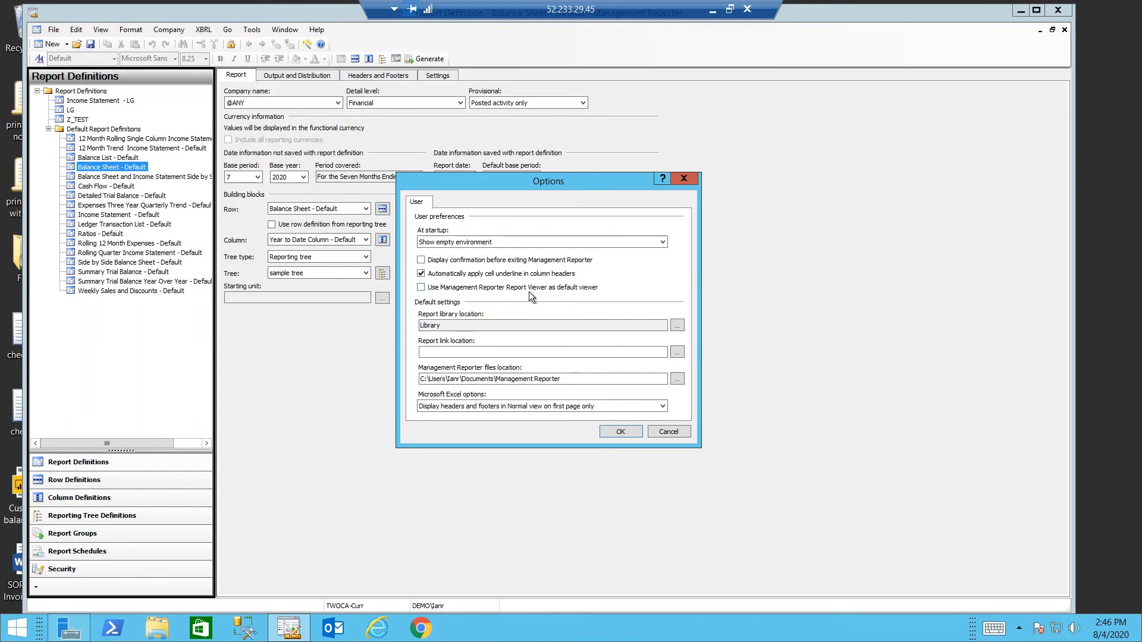
click(420, 289)
click(625, 430)
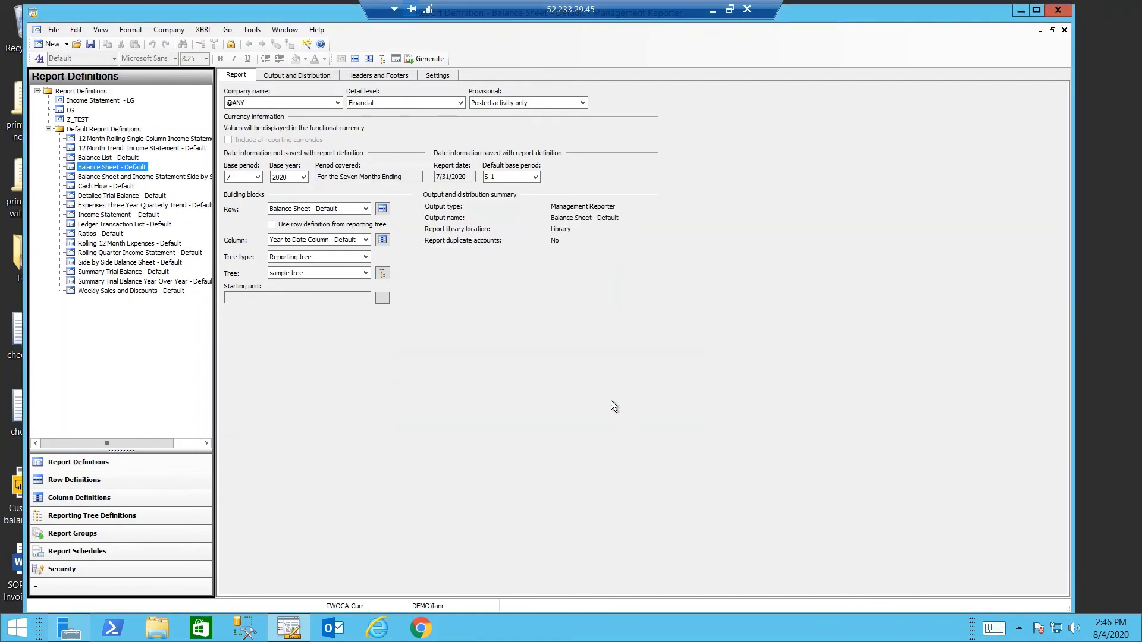
click(415, 58)
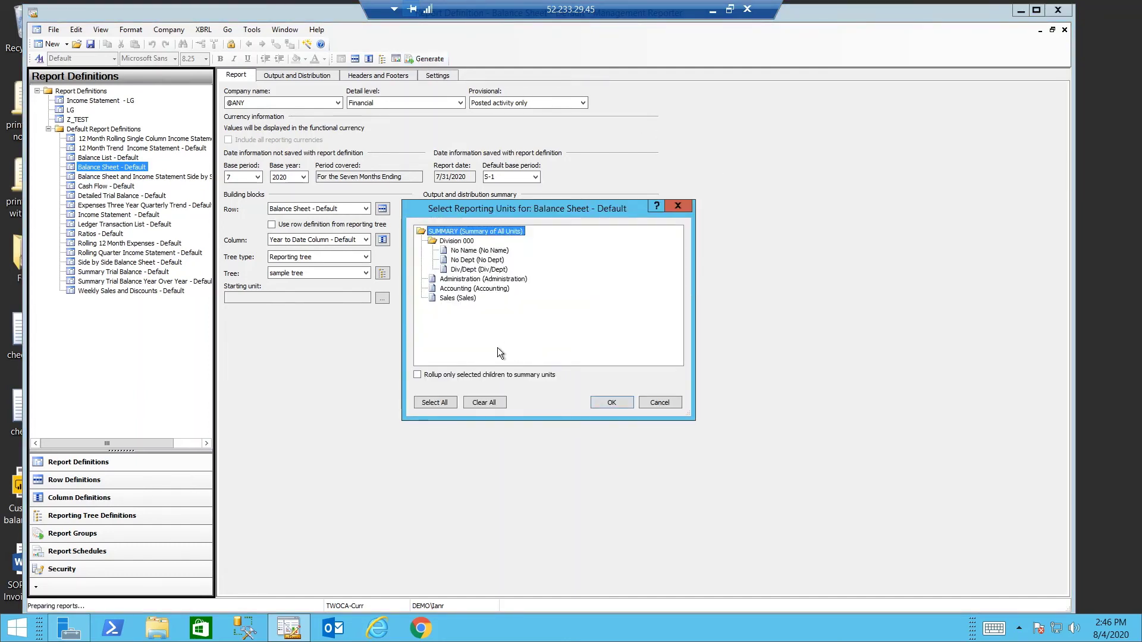
Step: Select all reporting units and confirm to run the Balance Sheet for Summary of All Units
click(437, 403)
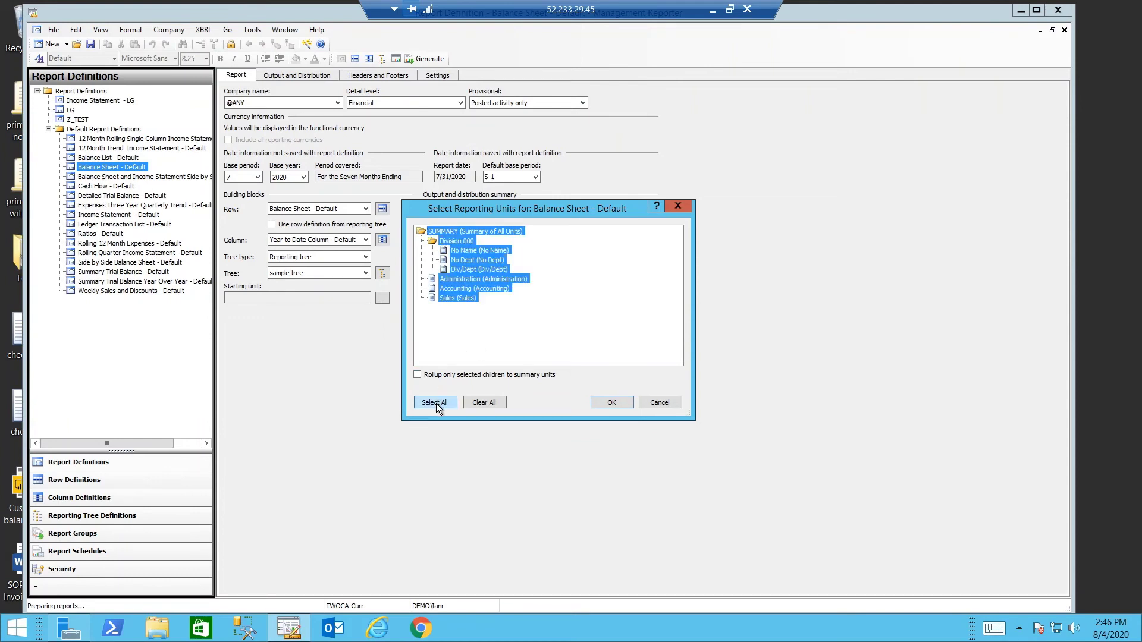
click(612, 403)
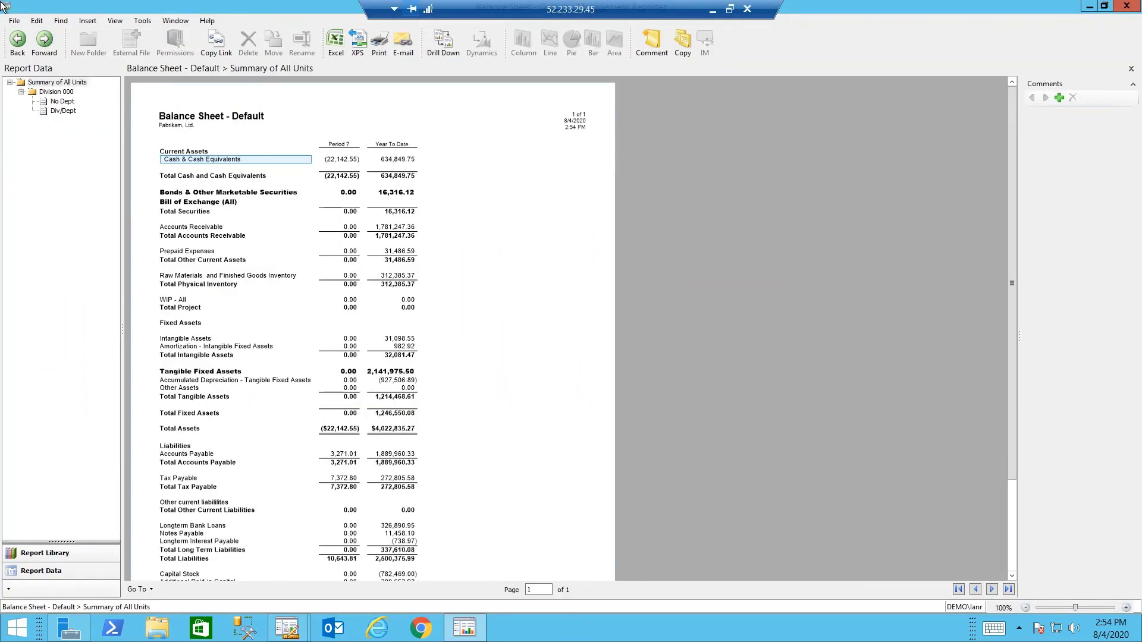
Step: View the Division 000, No Dept and Div/Dept unit reports, then return to Summary of All Units
click(58, 93)
click(59, 101)
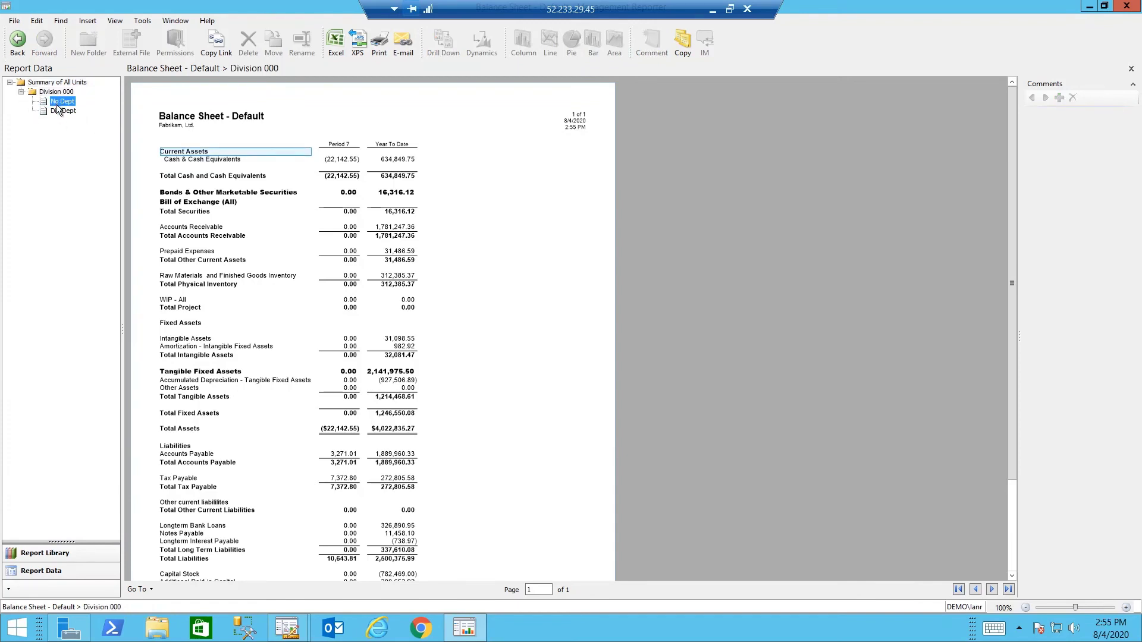
click(62, 111)
click(53, 83)
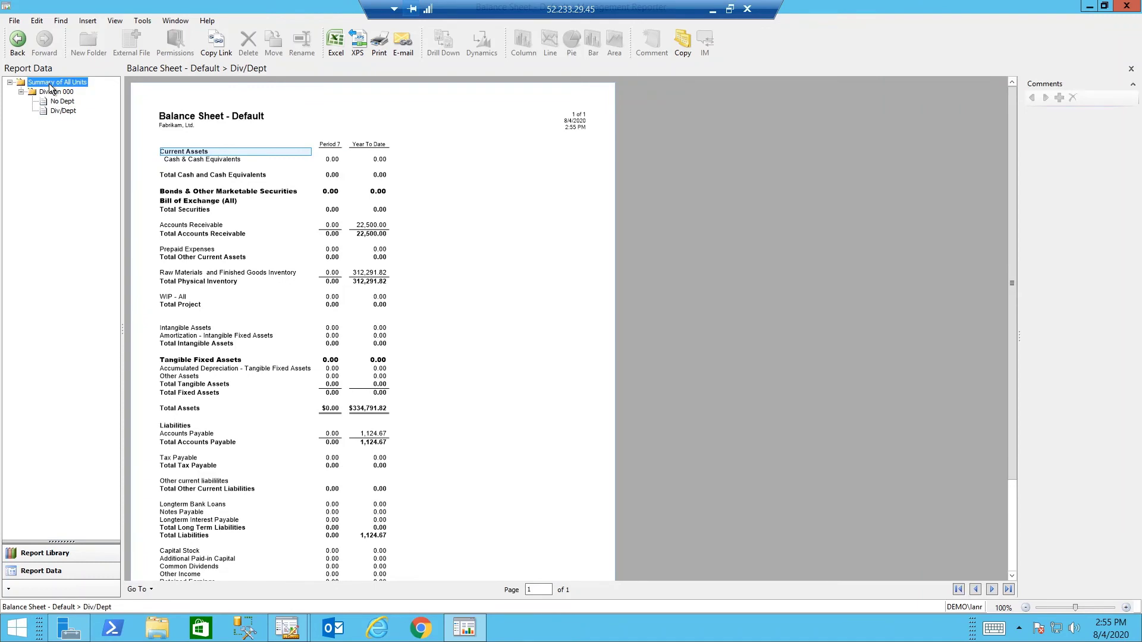
Step: Drill the Period 7 cash amount down to the Payroll-Administration (22,142.55) check transactions
click(181, 164)
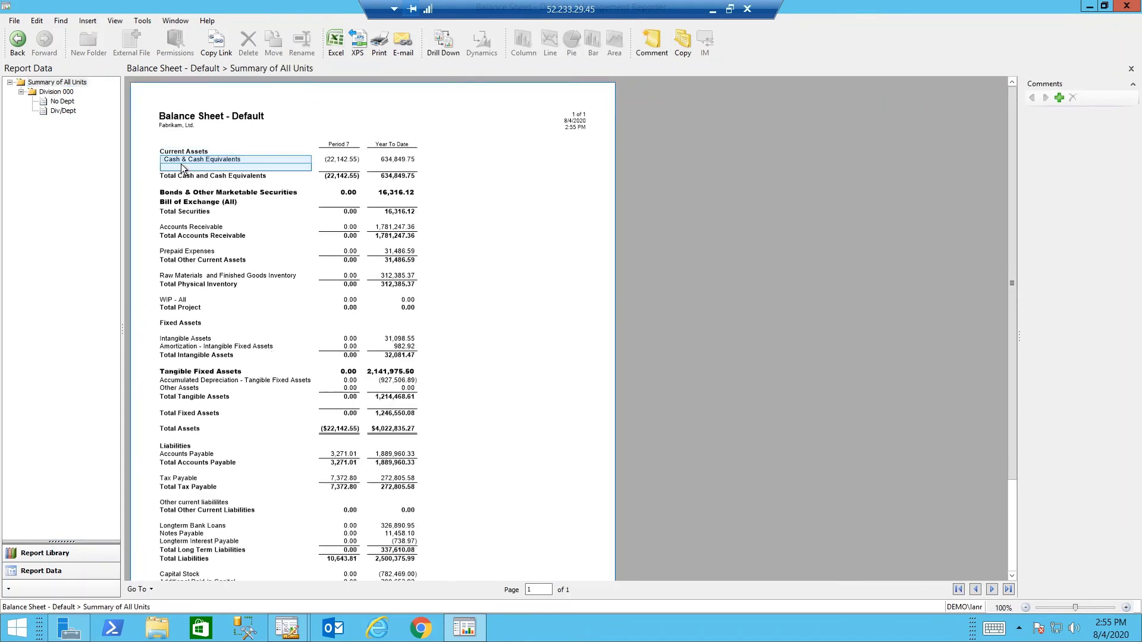
double_click(340, 160)
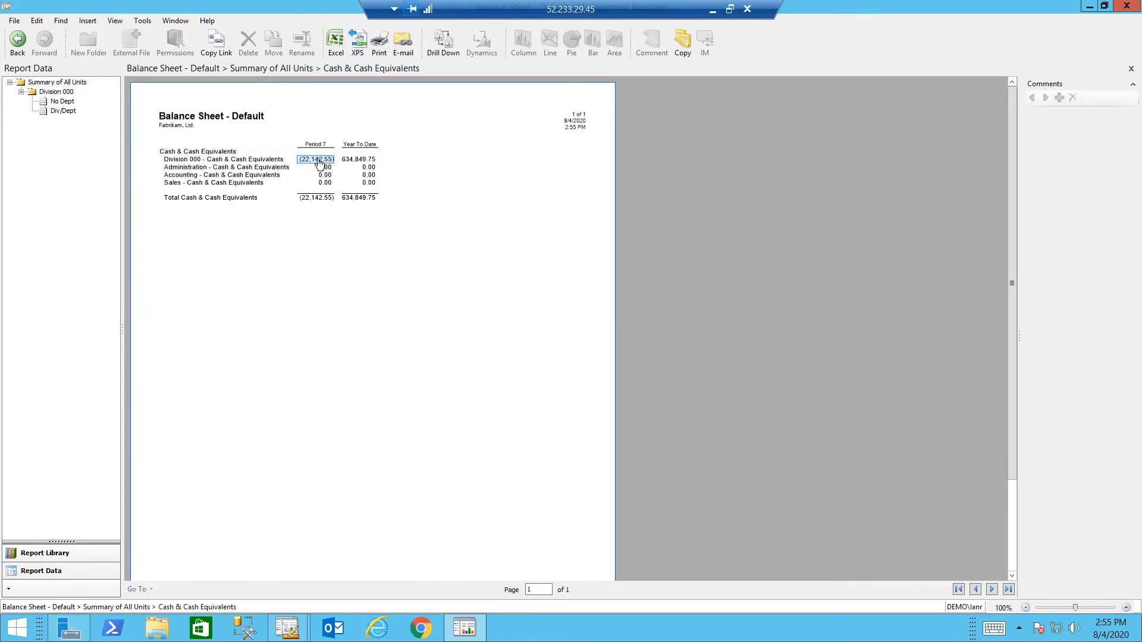
double_click(318, 160)
double_click(308, 168)
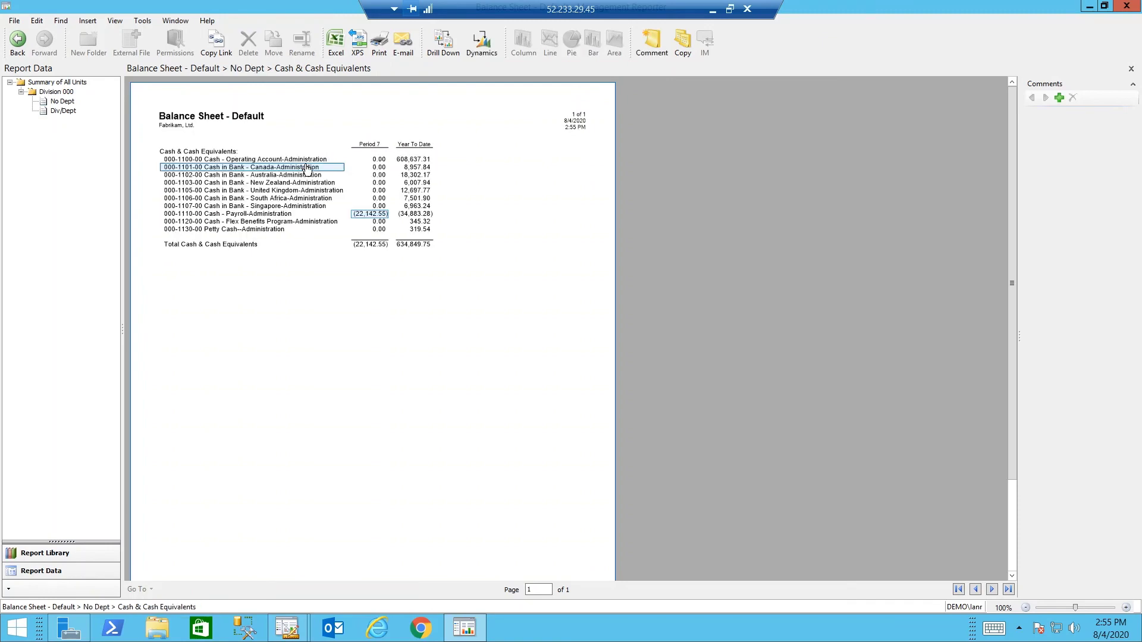
click(364, 215)
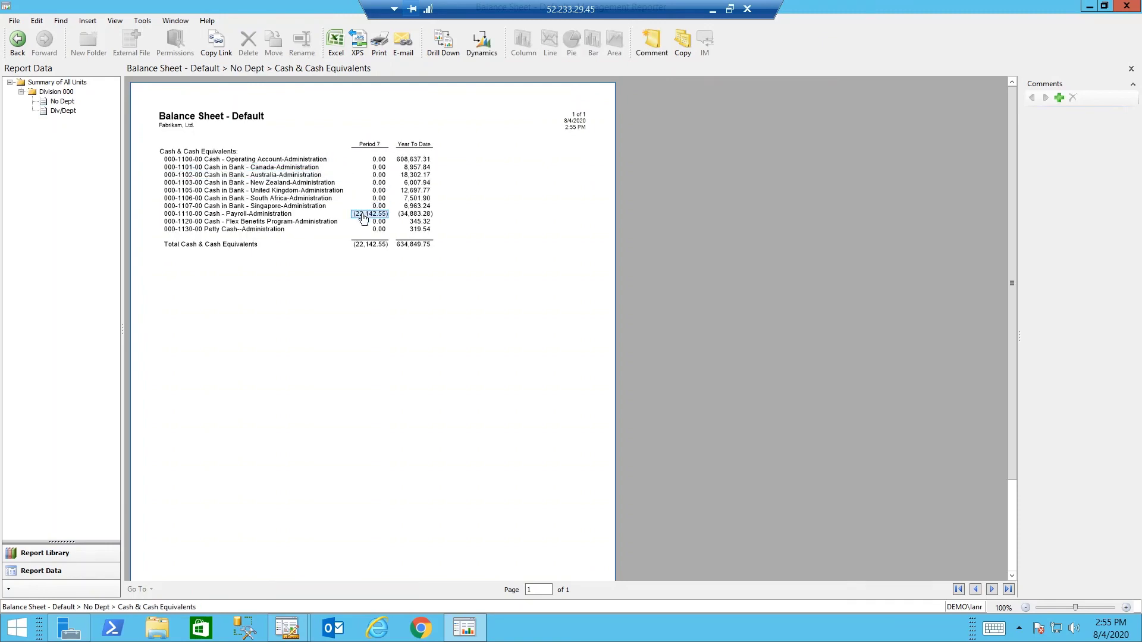
double_click(363, 216)
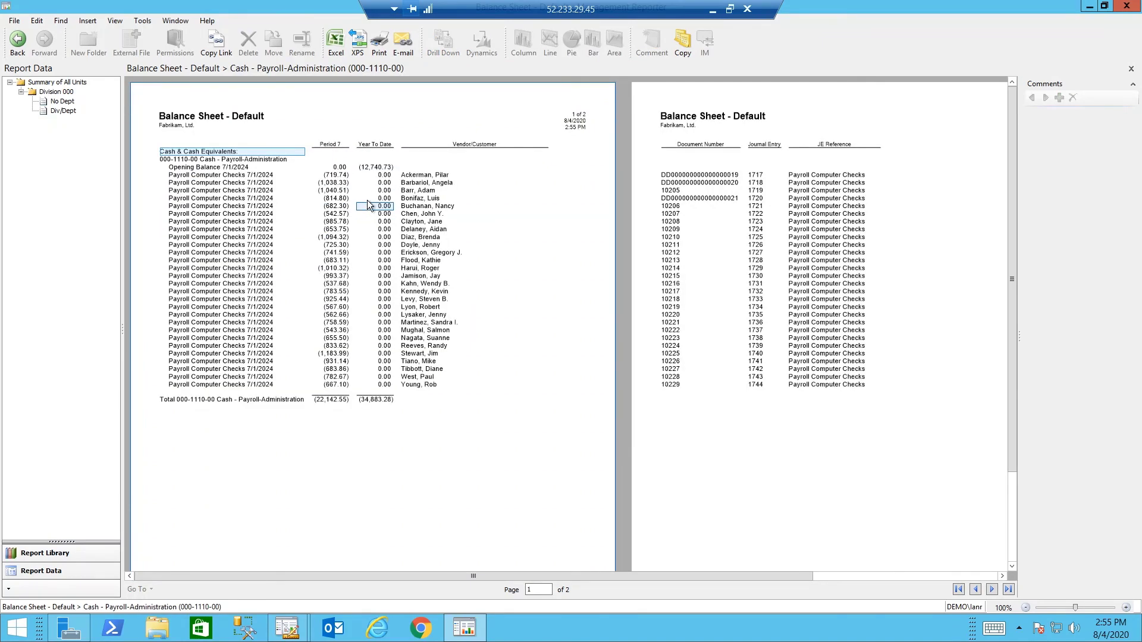
Step: Step back through the cash breakdowns to the full summary balance sheet
click(24, 45)
click(22, 46)
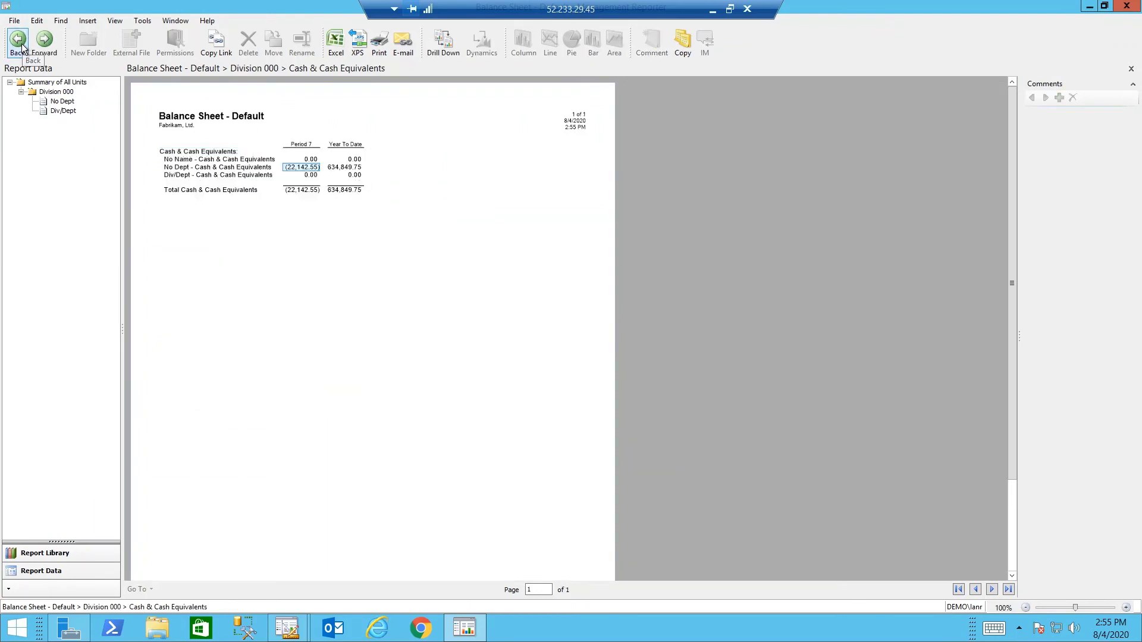
click(22, 46)
click(21, 45)
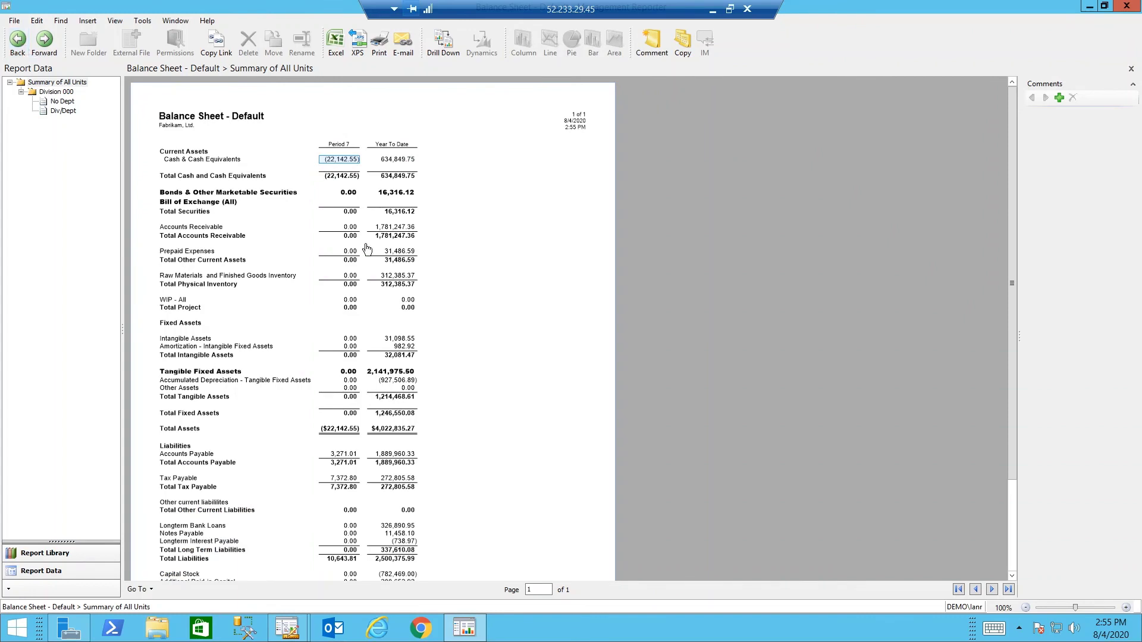
Step: Add the comment 'way to go this is a great bank balance' to the YTD cash amount
click(396, 163)
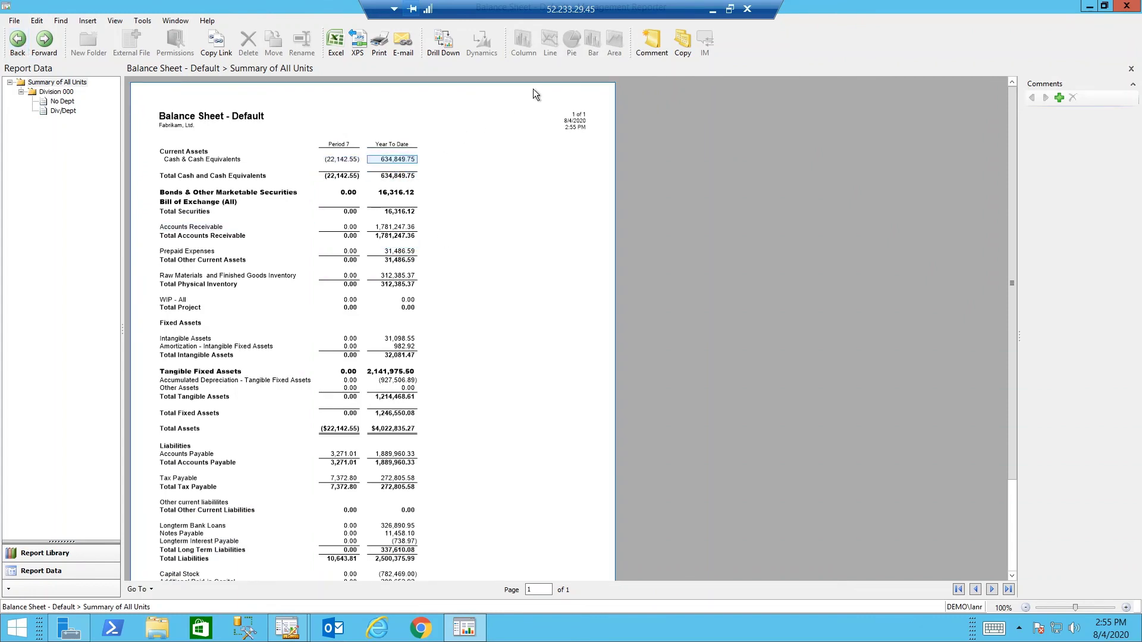
click(651, 43)
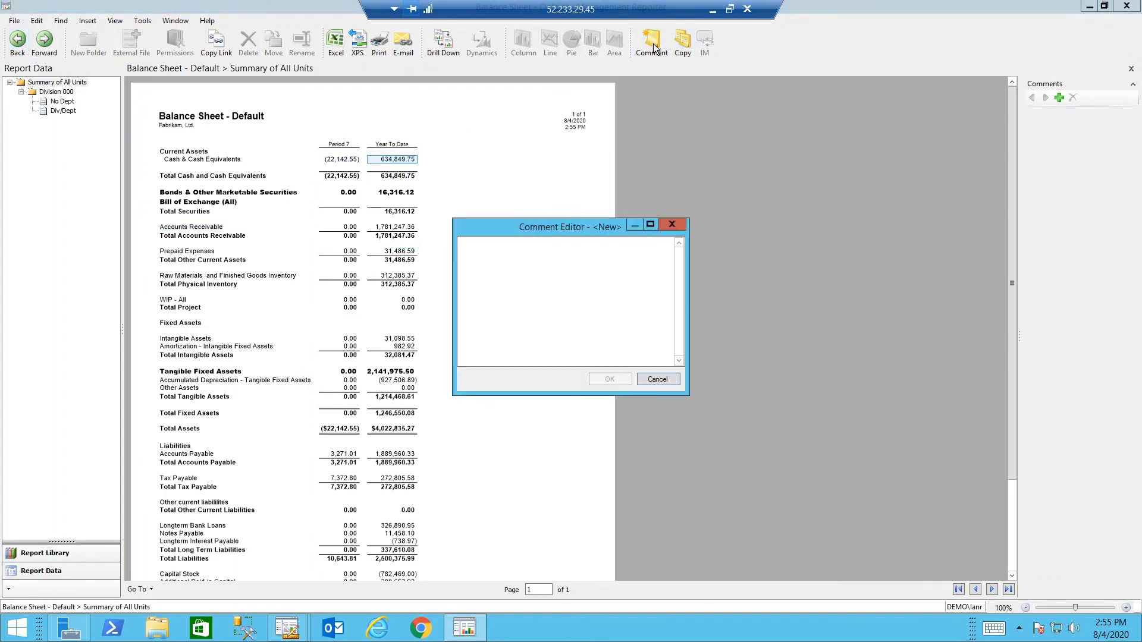
click(471, 262)
text(way to g)
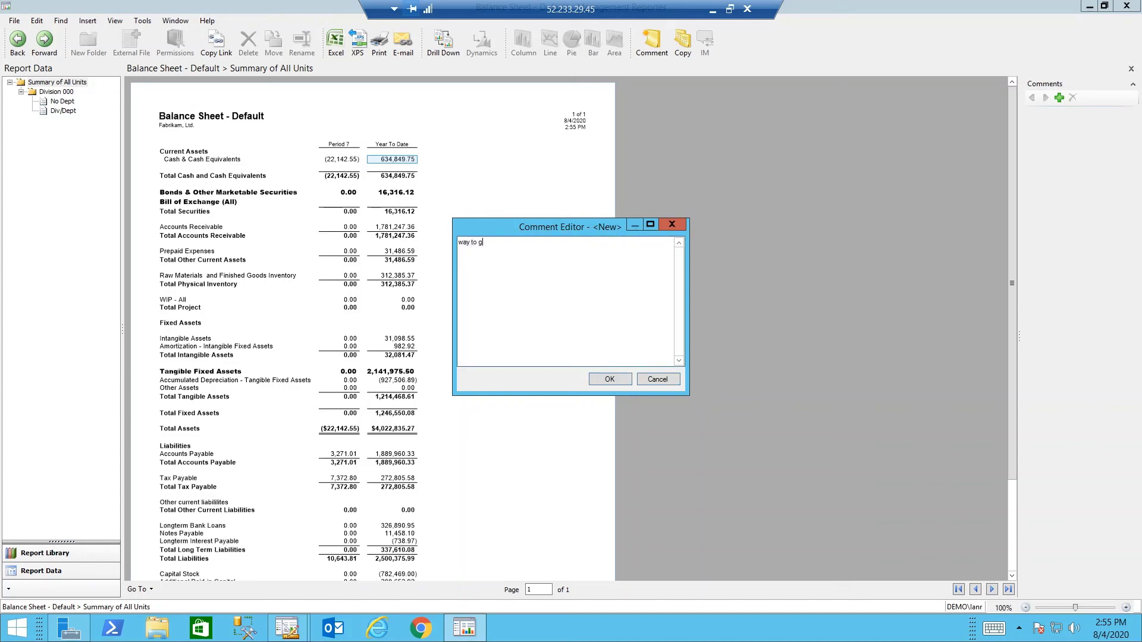
text(o this is a great banl)
key(BackSpace)
key(BackSpace)
text(k balance)
click(606, 382)
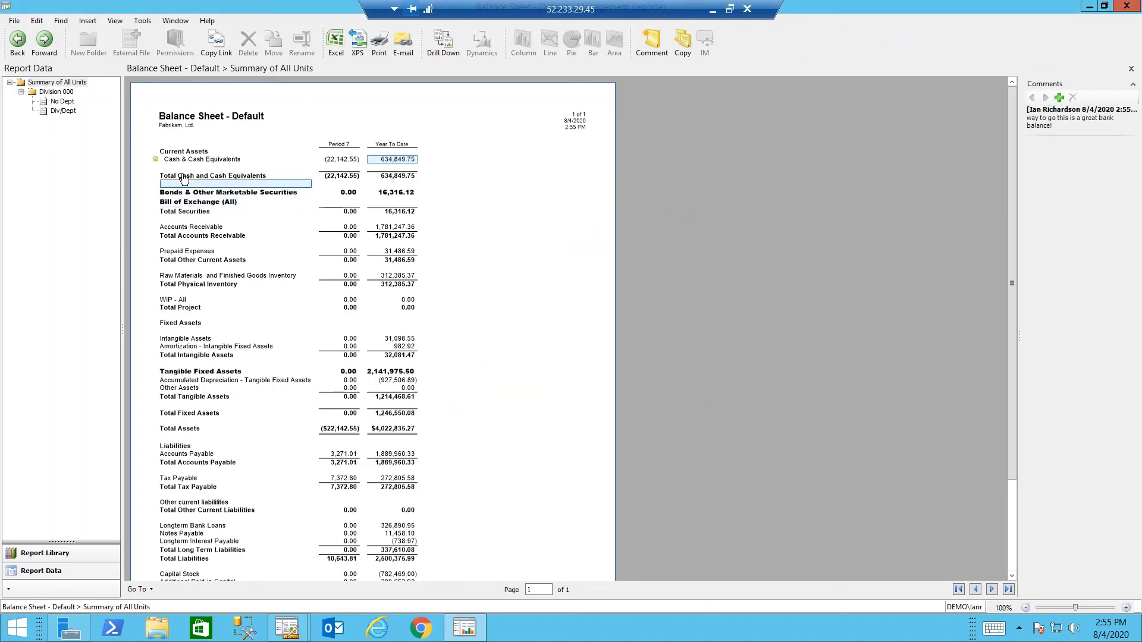
Step: Widen the Comments pane to show the saved comment
mouse_move(155, 160)
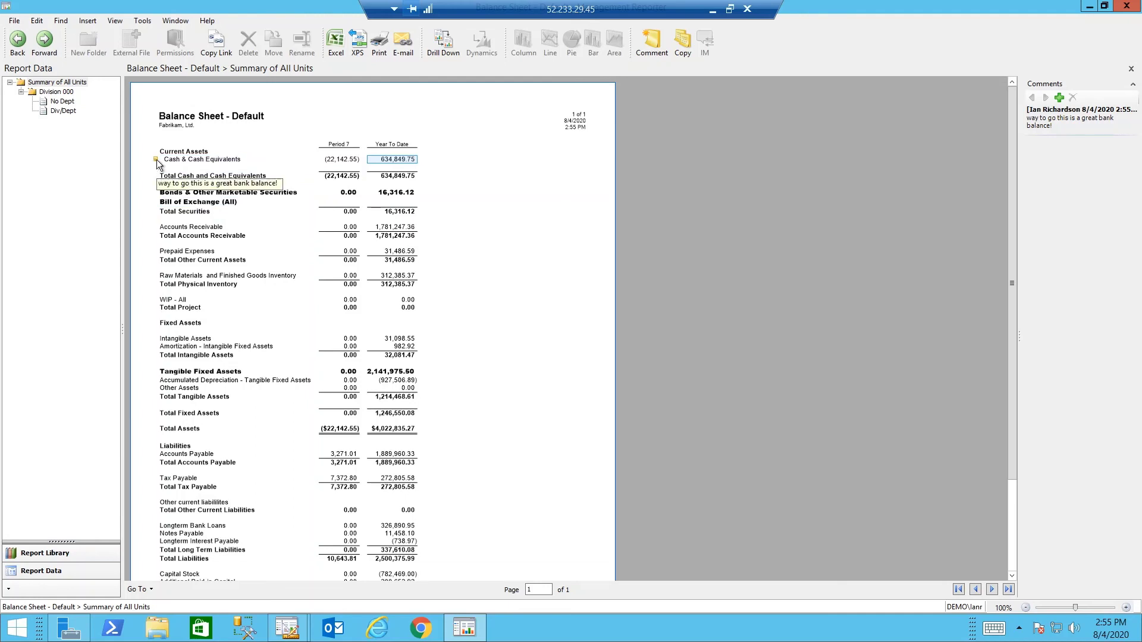
click(1072, 130)
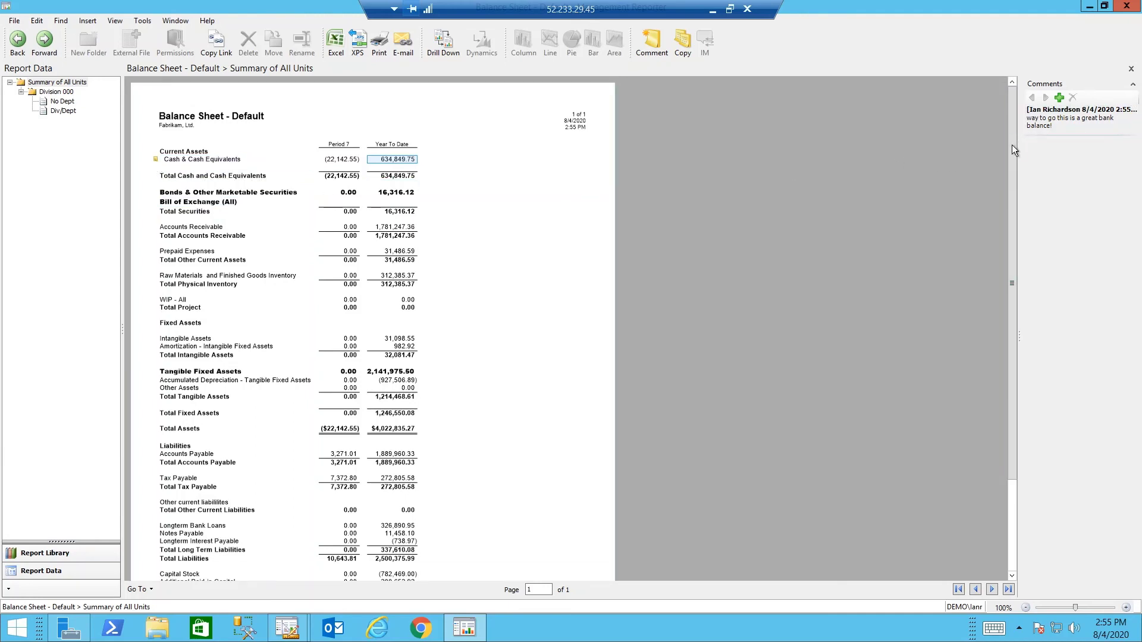
drag(1018, 145, 776, 135)
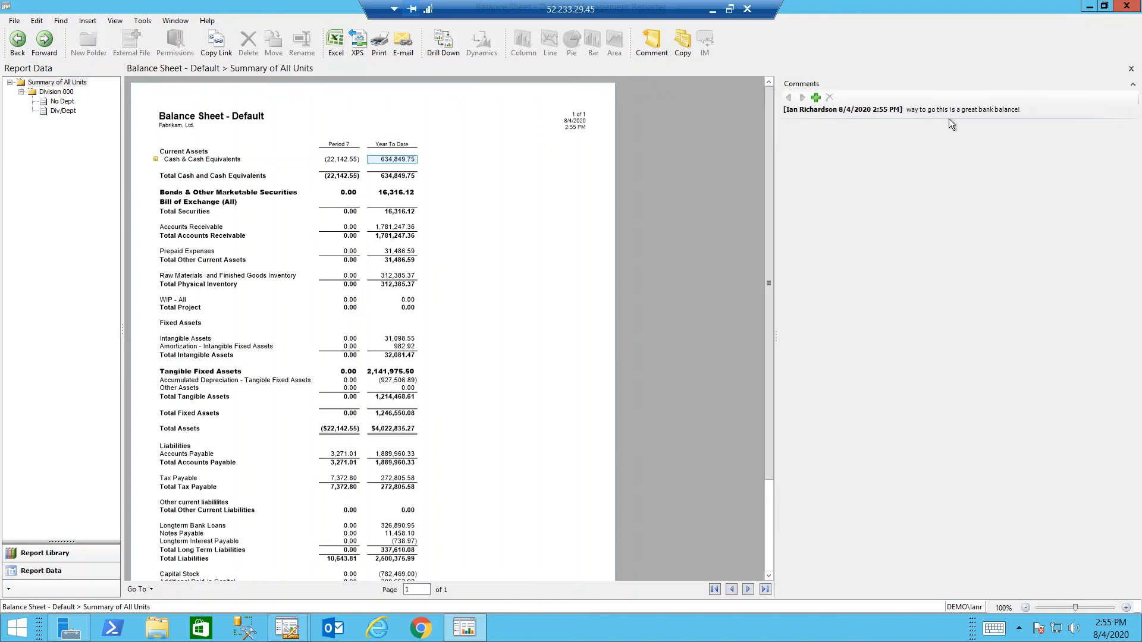
Step: Select the Accounts Receivable row, then clear the selection
right_click(203, 232)
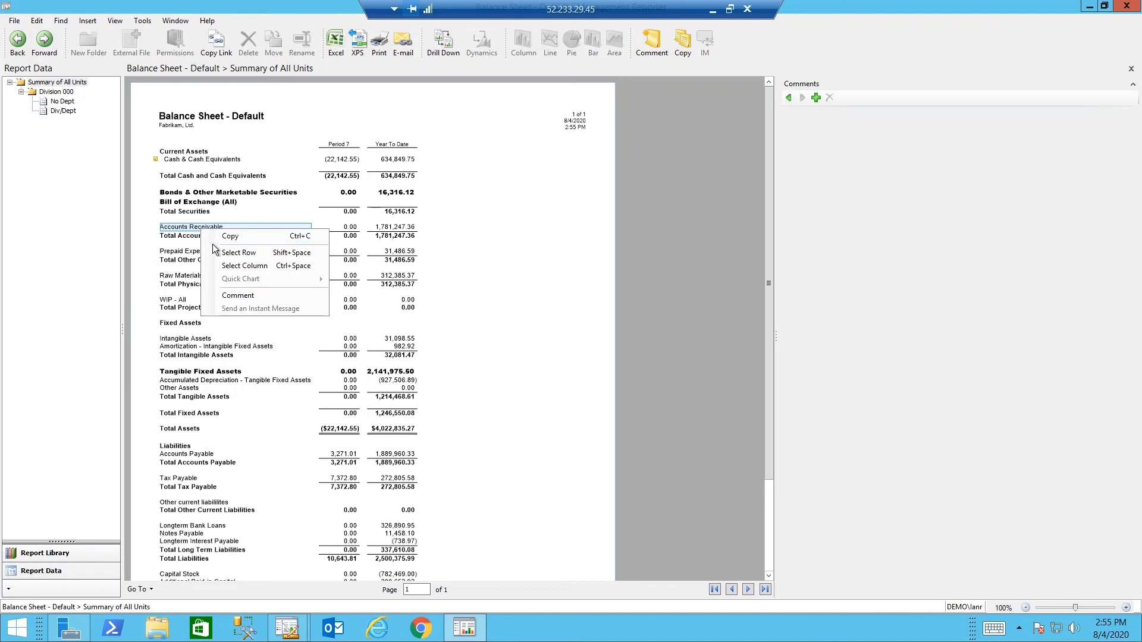
click(239, 252)
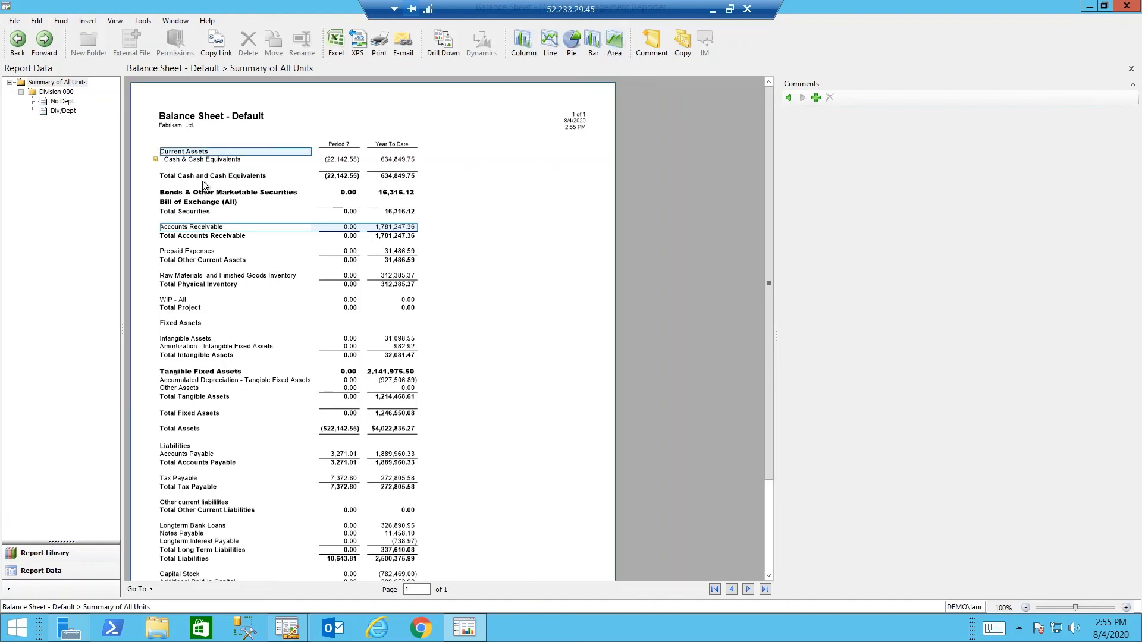
click(404, 143)
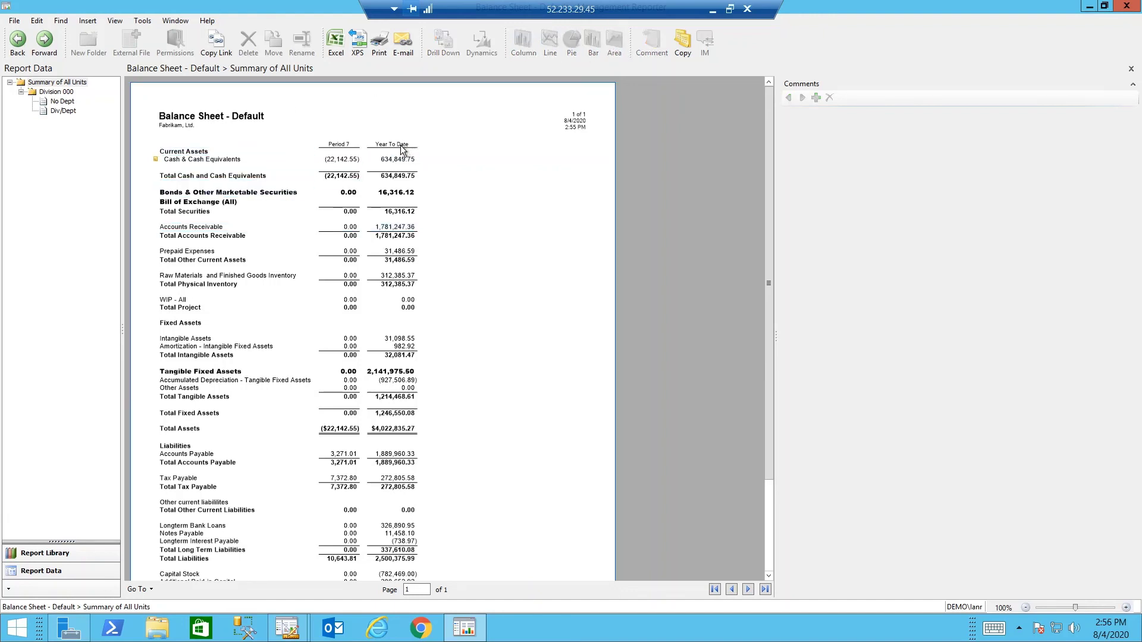
Step: Chart the whole Year To Date column as a pie chart placed beside the report
right_click(385, 158)
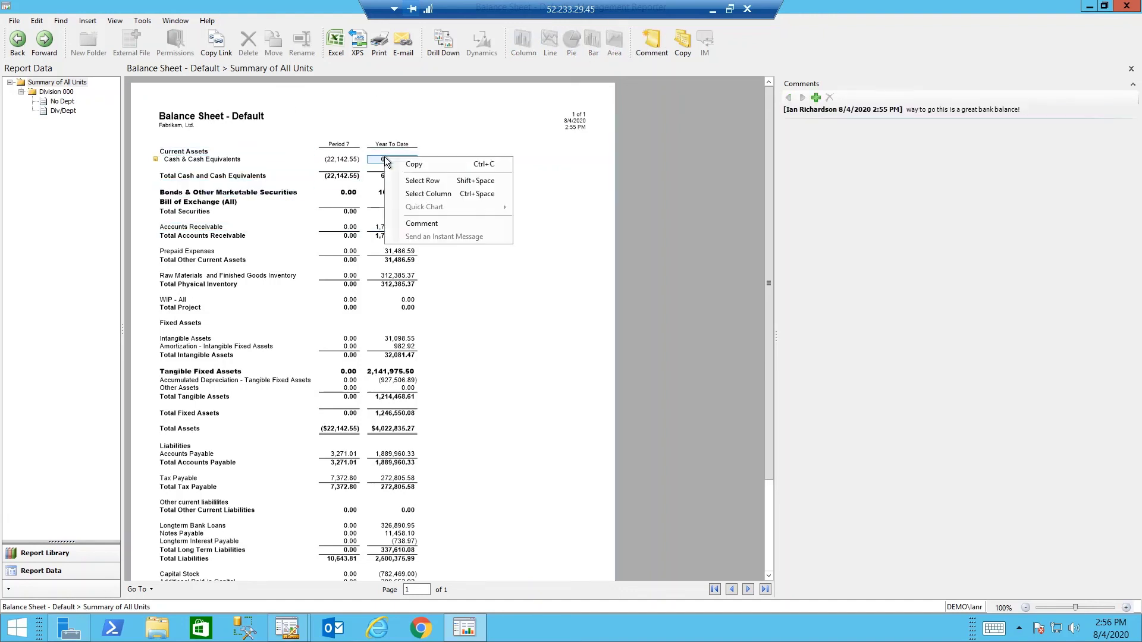
click(416, 193)
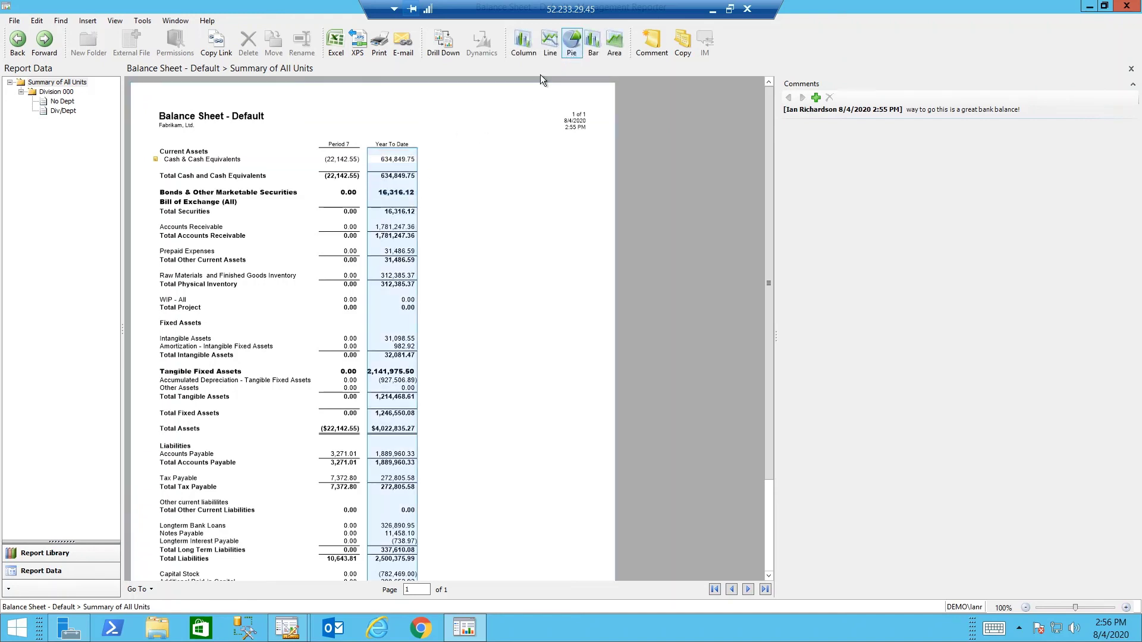
click(572, 43)
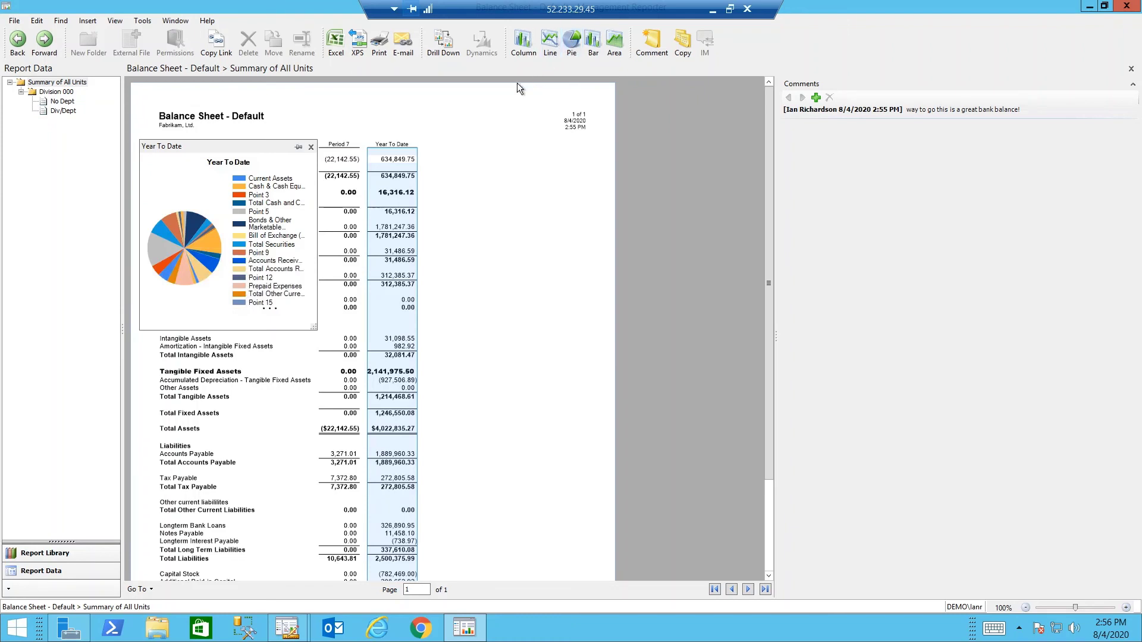
drag(217, 148, 651, 163)
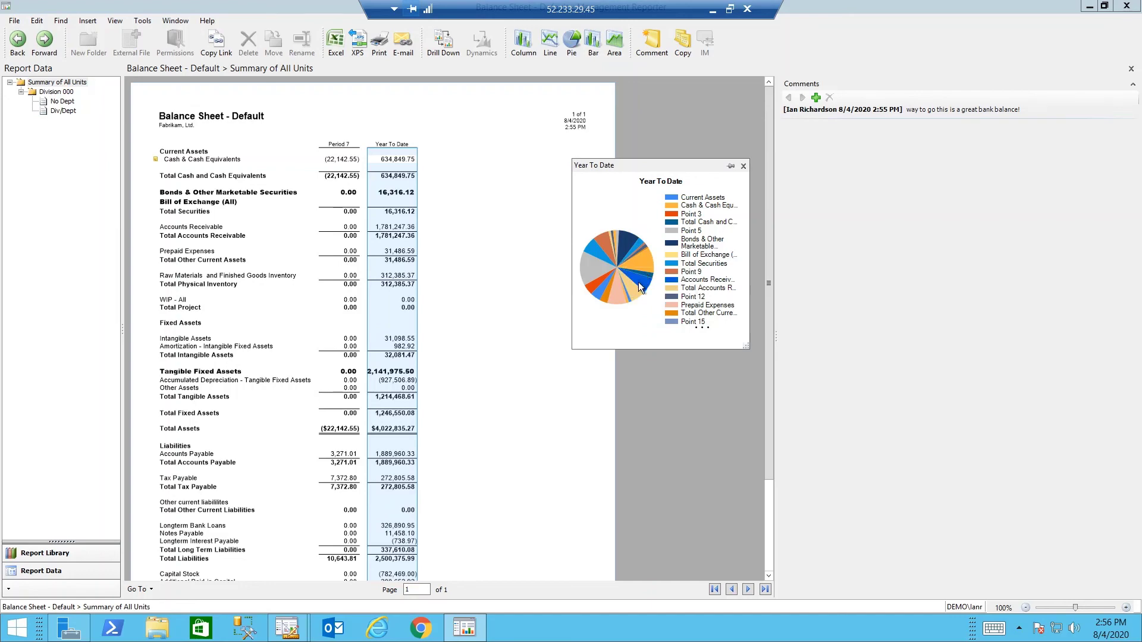
Step: Close the viewer and turn off Report Viewer as the default viewer in Tools > Options
click(1120, 8)
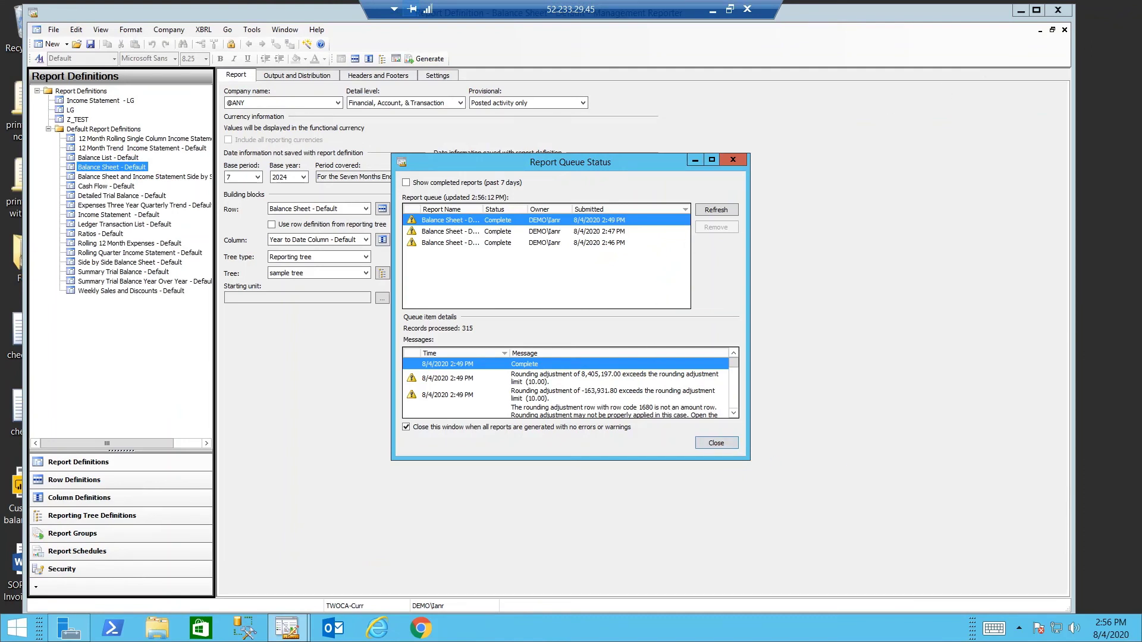
key(Escape)
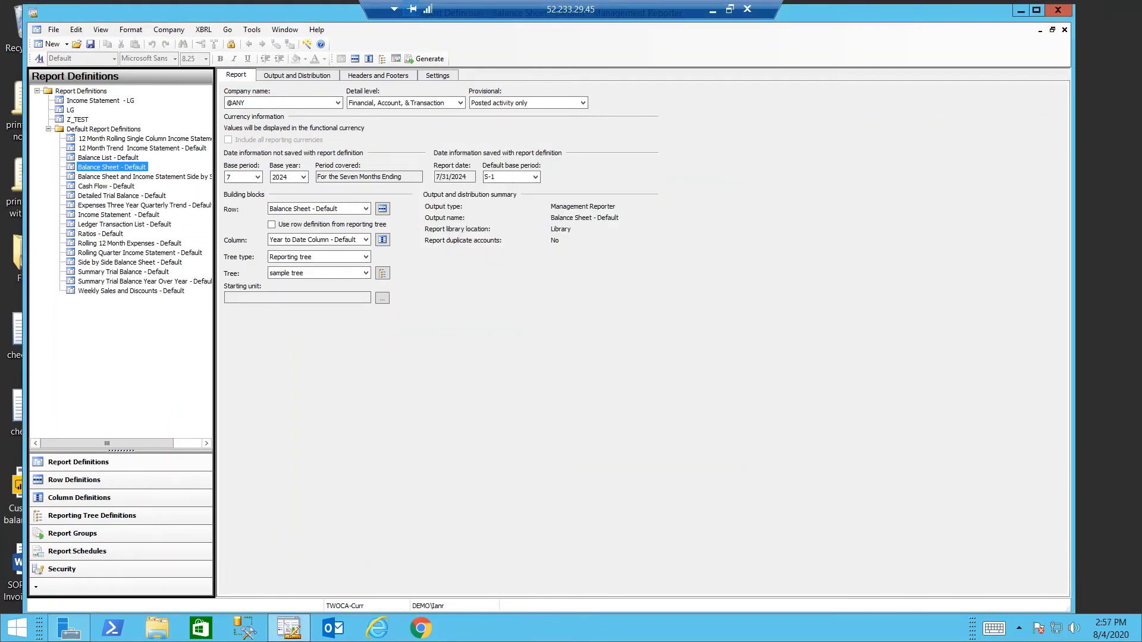
click(244, 31)
click(264, 181)
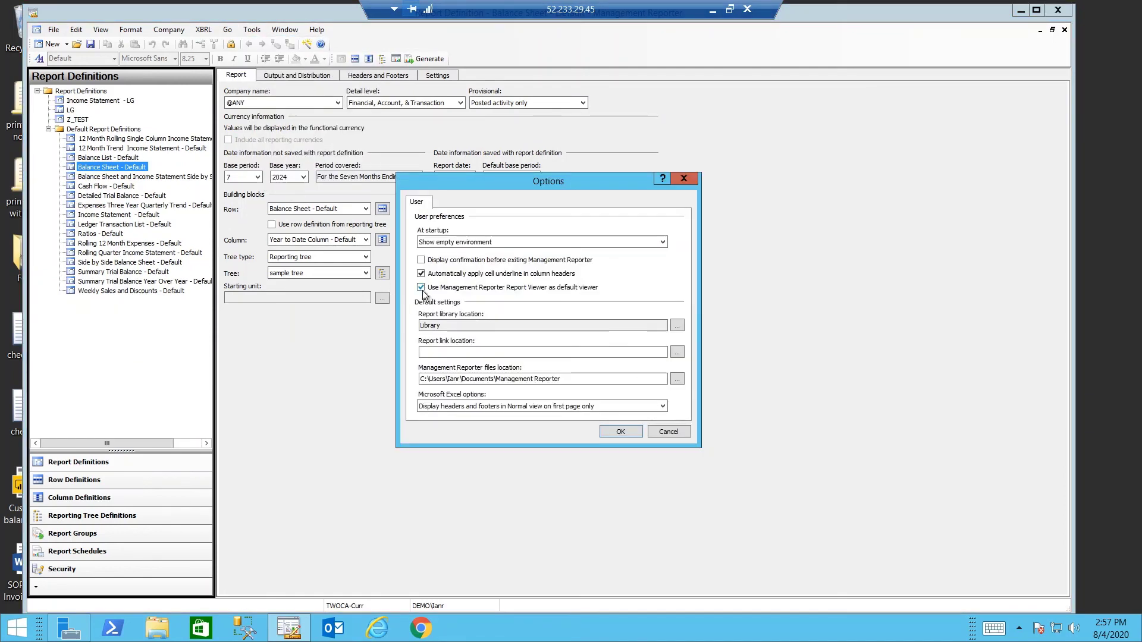
click(421, 287)
click(617, 433)
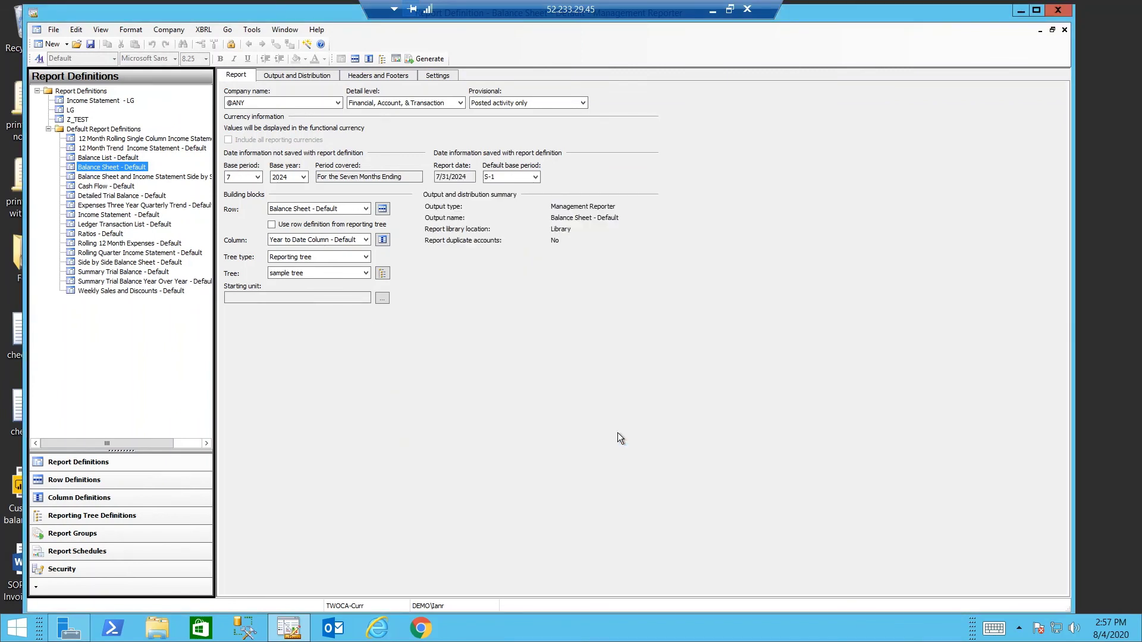
Step: Regenerate Balance Sheet - Default for all reporting units
click(418, 59)
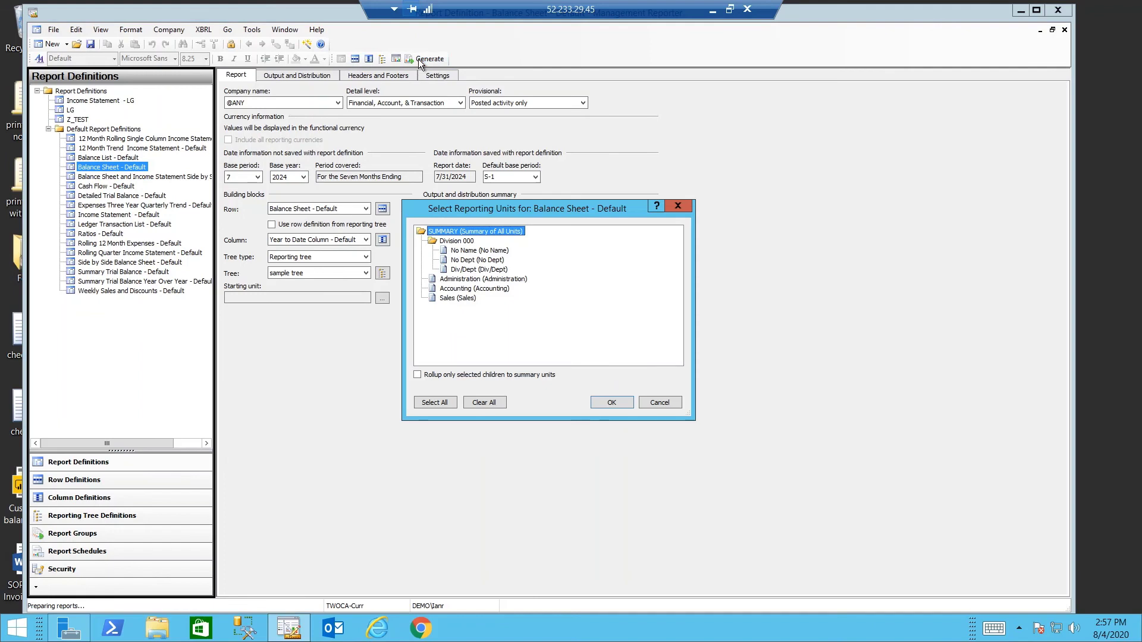
click(441, 402)
click(612, 403)
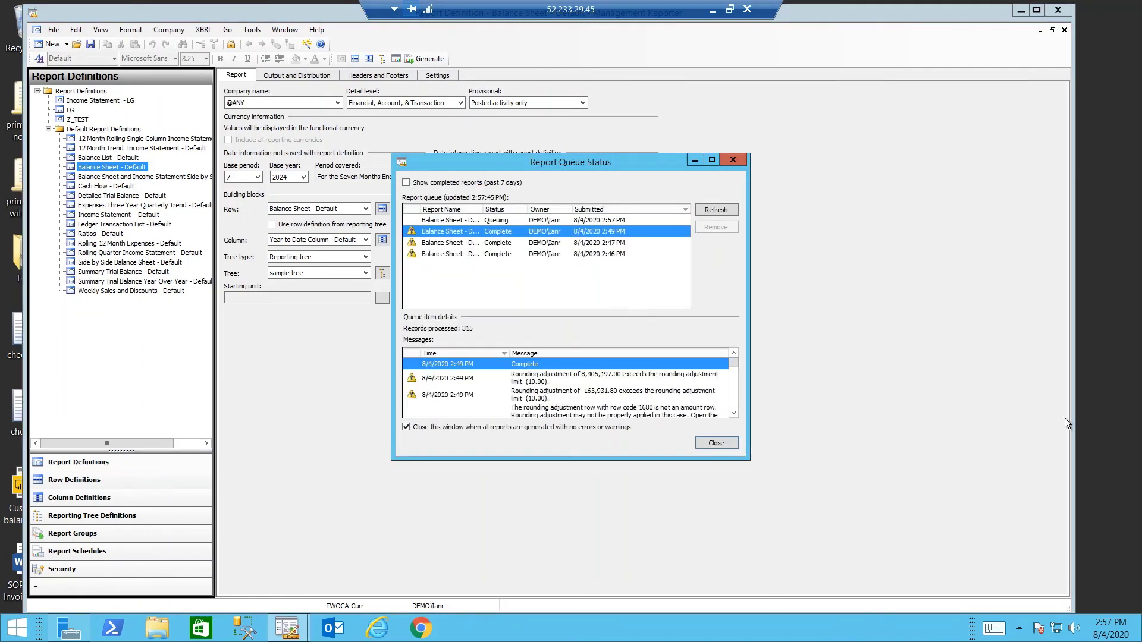